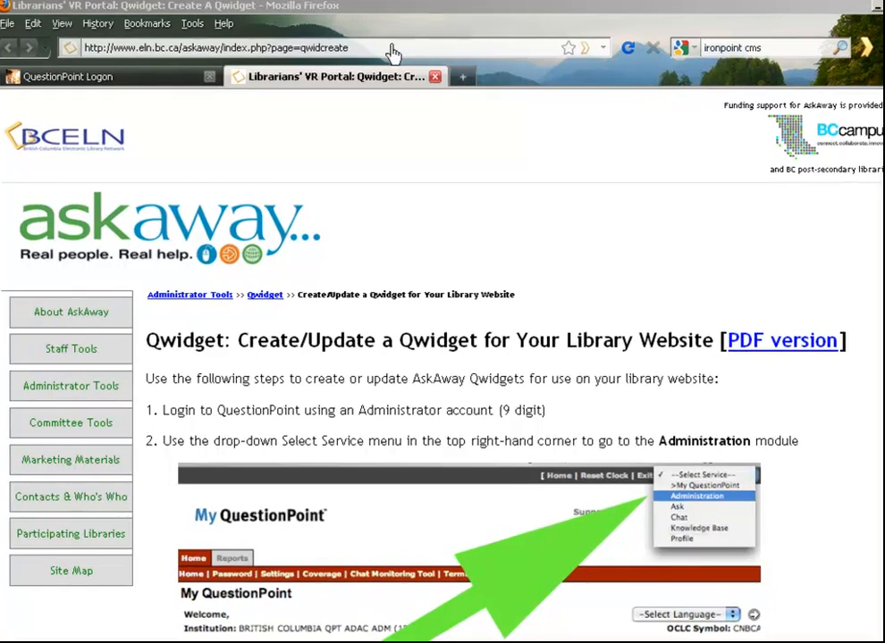
# - Review the start of the AskAway Qwidget instructions page and switch to the QuestionPoint Logon page
pyautogui.click(383, 53)
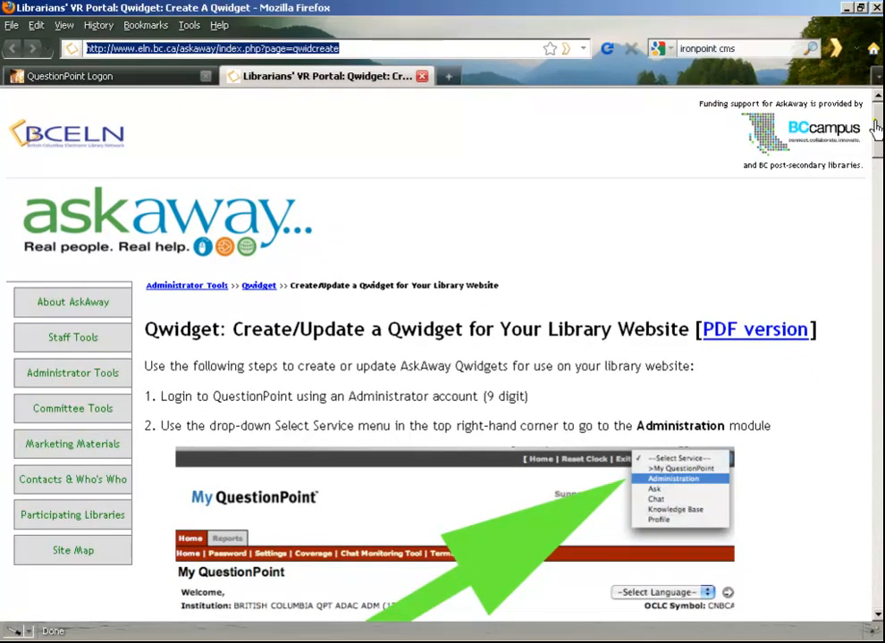
pyautogui.moveTo(875, 126)
pyautogui.mouseDown()
pyautogui.moveTo(866, 272)
pyautogui.moveTo(873, 107)
pyautogui.mouseUp()
pyautogui.click(147, 80)
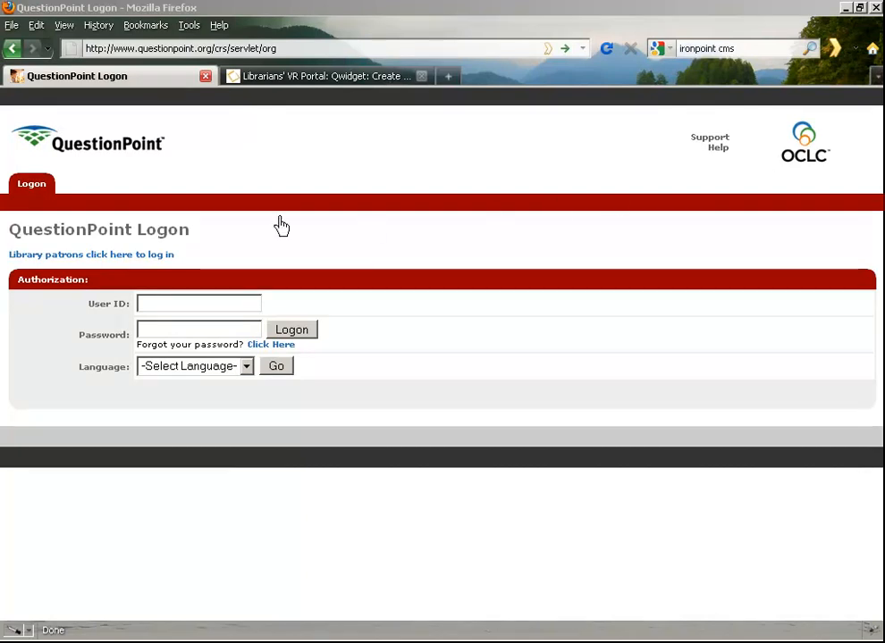
# - Log on to QuestionPoint with the administrator account's user ID and password, and dismiss the browser's offer to remember the password
pyautogui.click(211, 306)
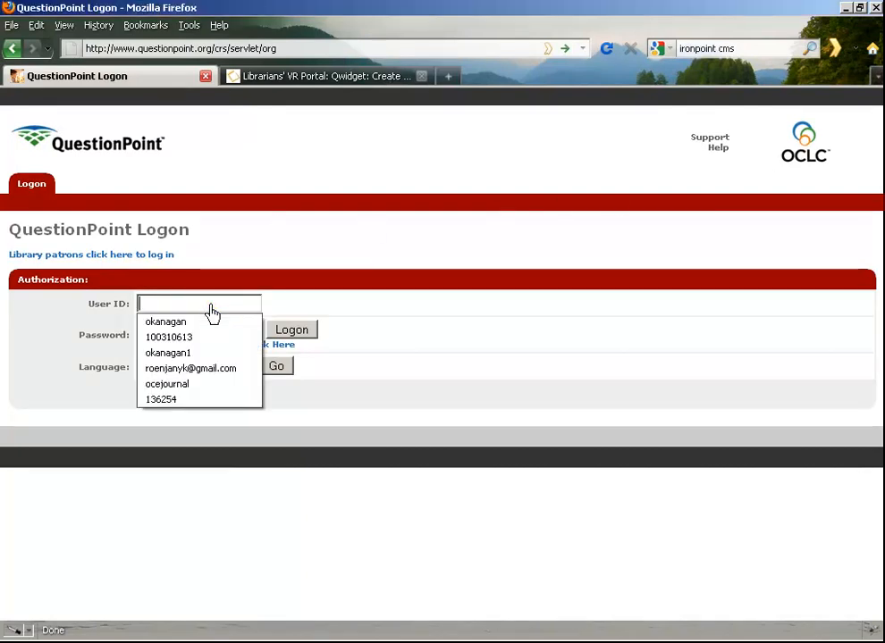
pyautogui.write('10')
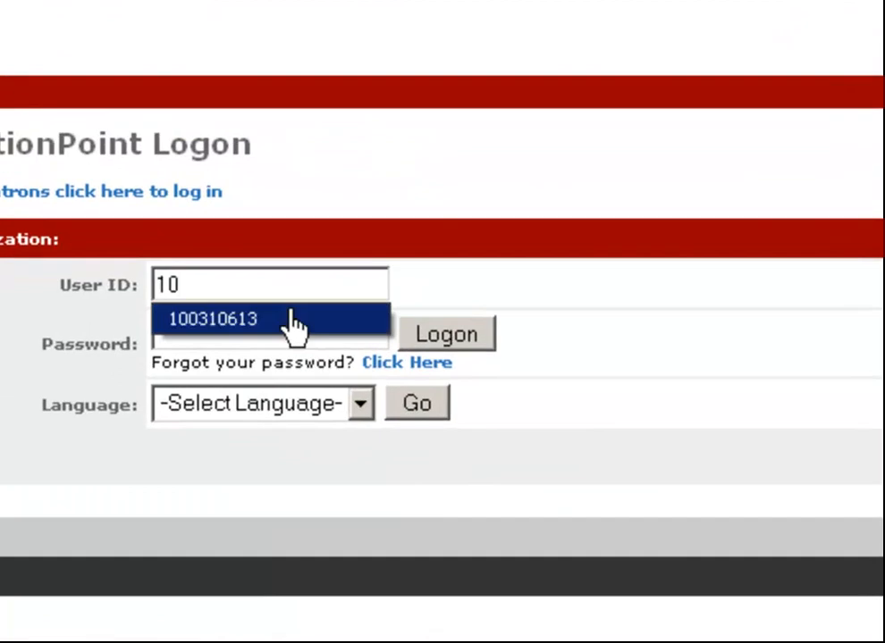
pyautogui.click(293, 320)
pyautogui.click(284, 335)
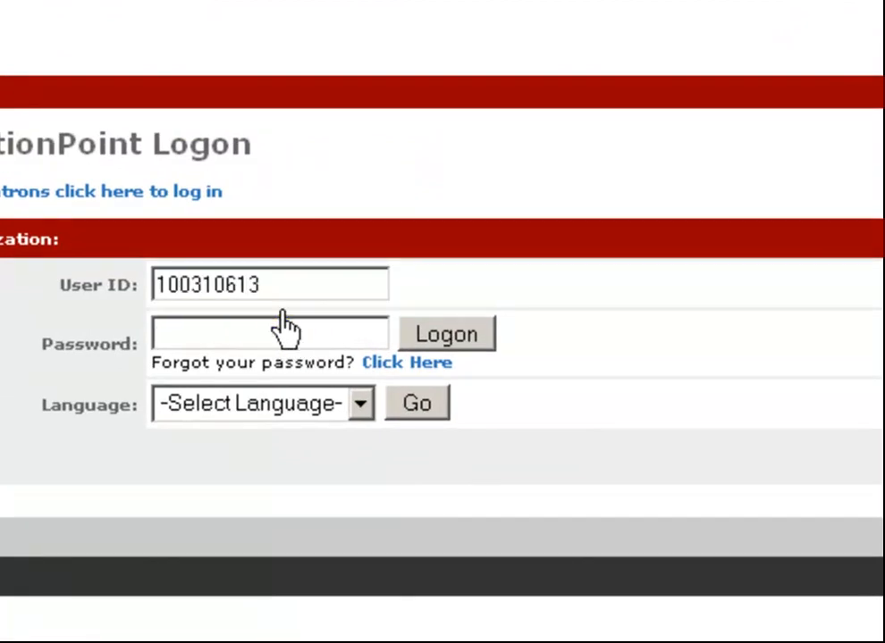
pyautogui.write('****')
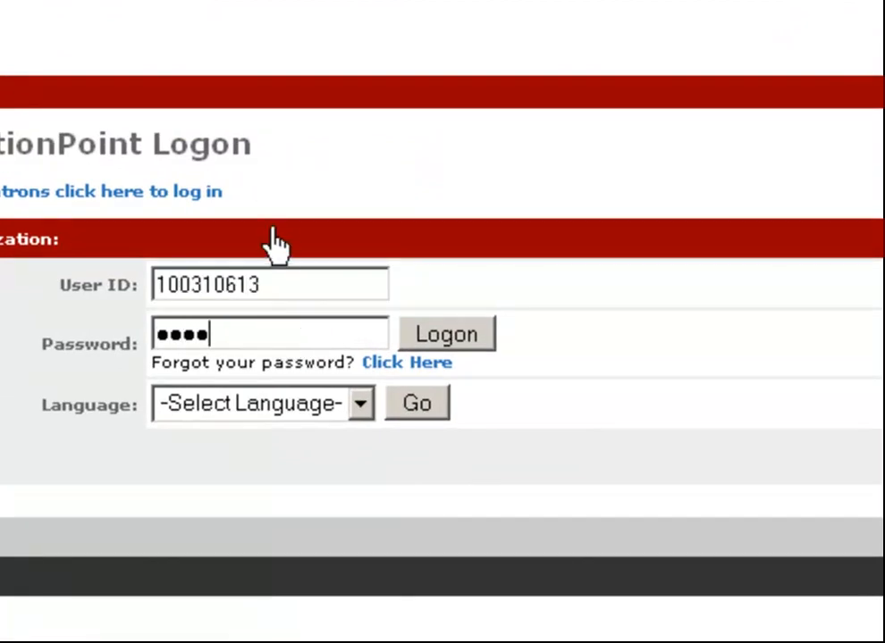
pyautogui.click(438, 338)
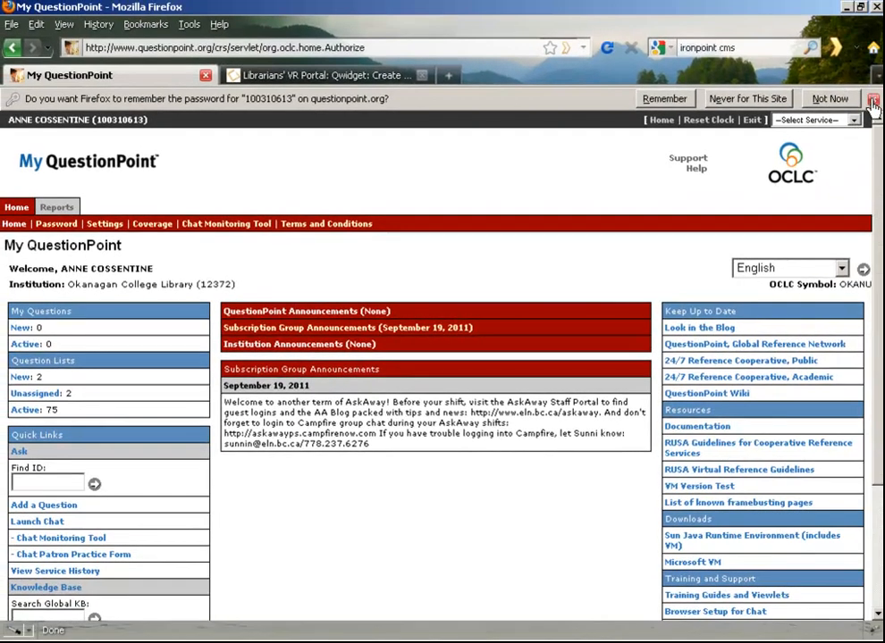
pyautogui.click(884, 77)
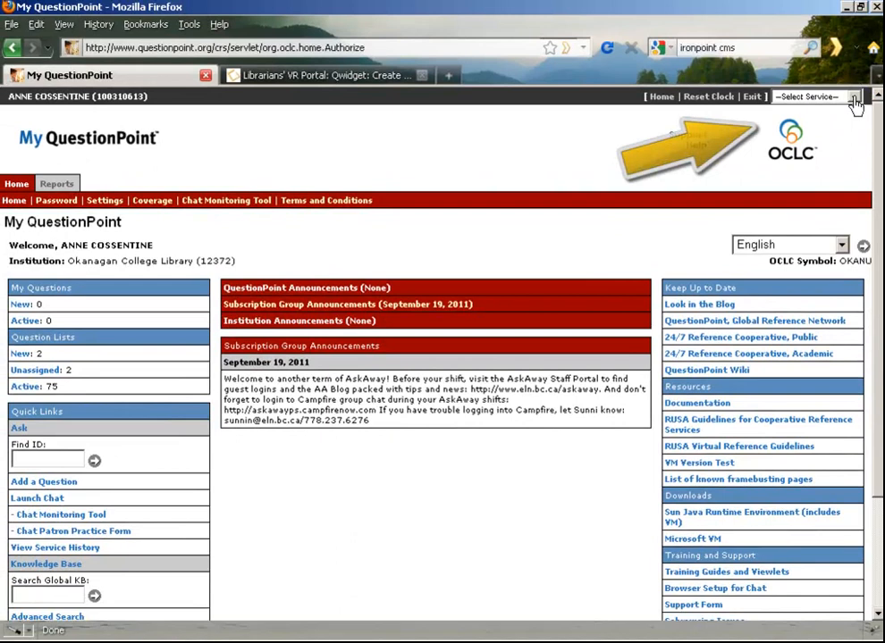
# - Open the English Qwidget configuration from the Forms Manager of the Administration service
pyautogui.click(853, 97)
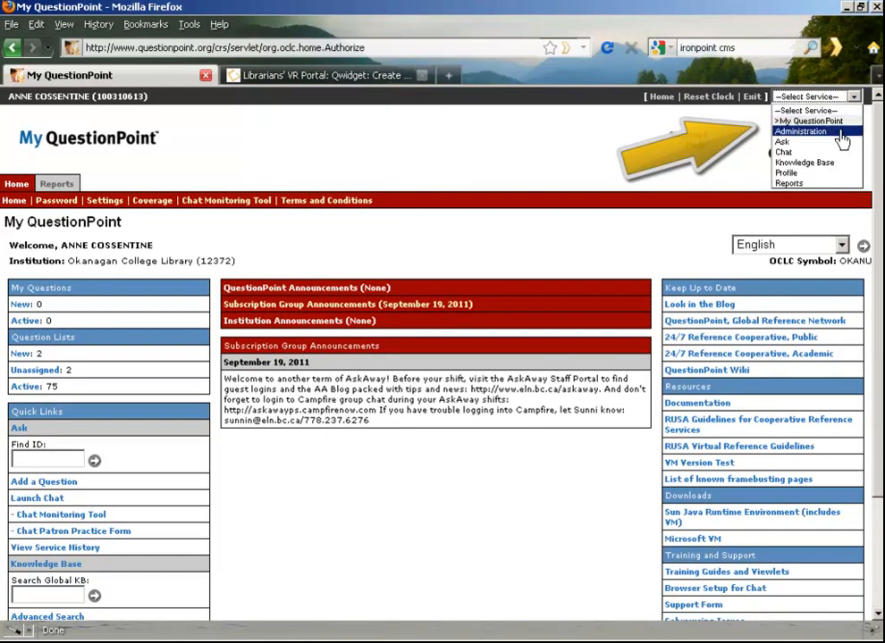
pyautogui.click(841, 132)
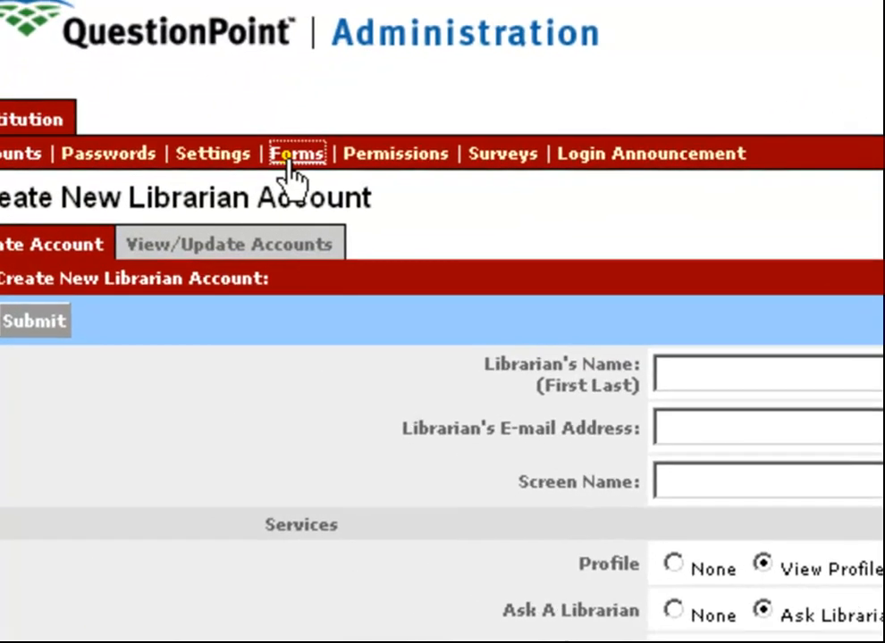
pyautogui.click(297, 154)
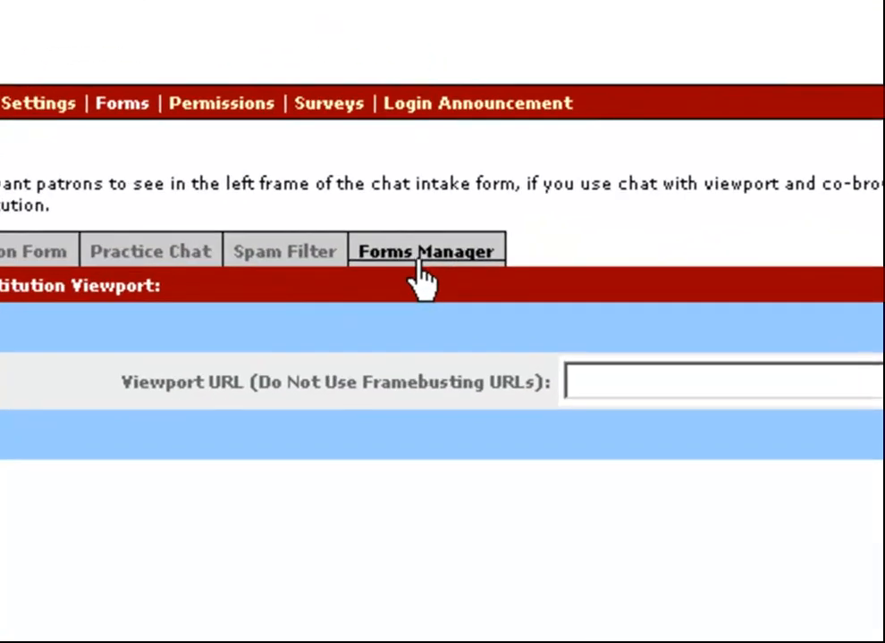
pyautogui.click(420, 268)
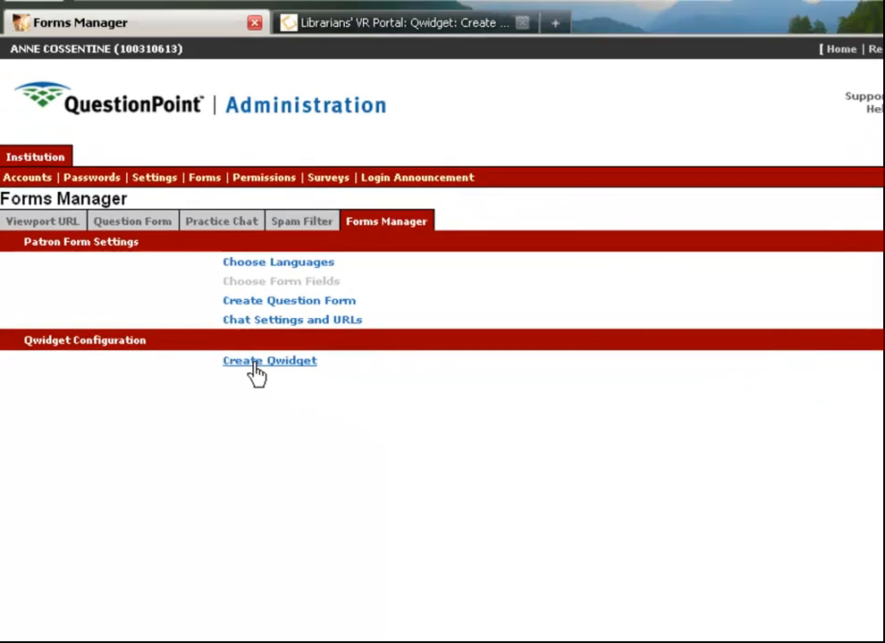
pyautogui.click(254, 364)
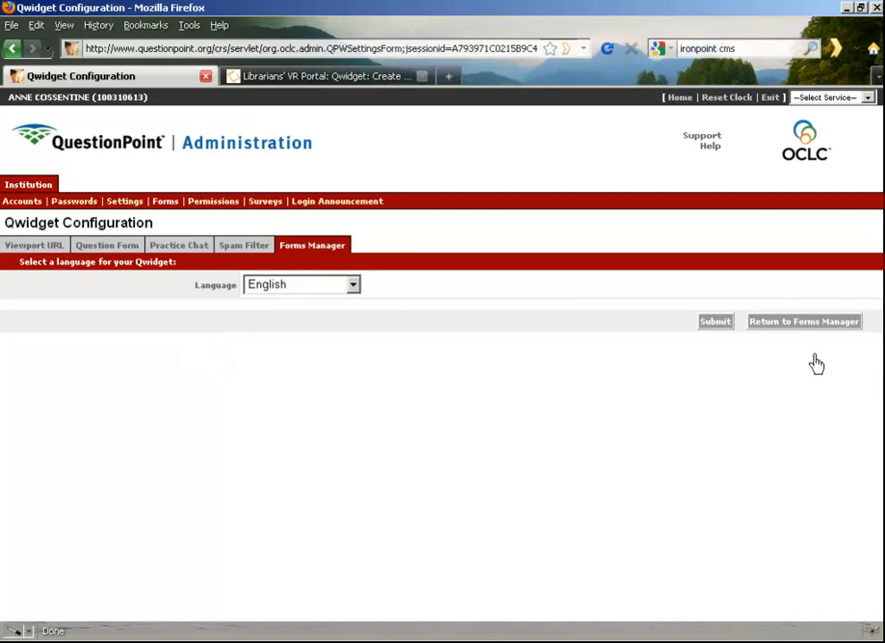
pyautogui.click(715, 323)
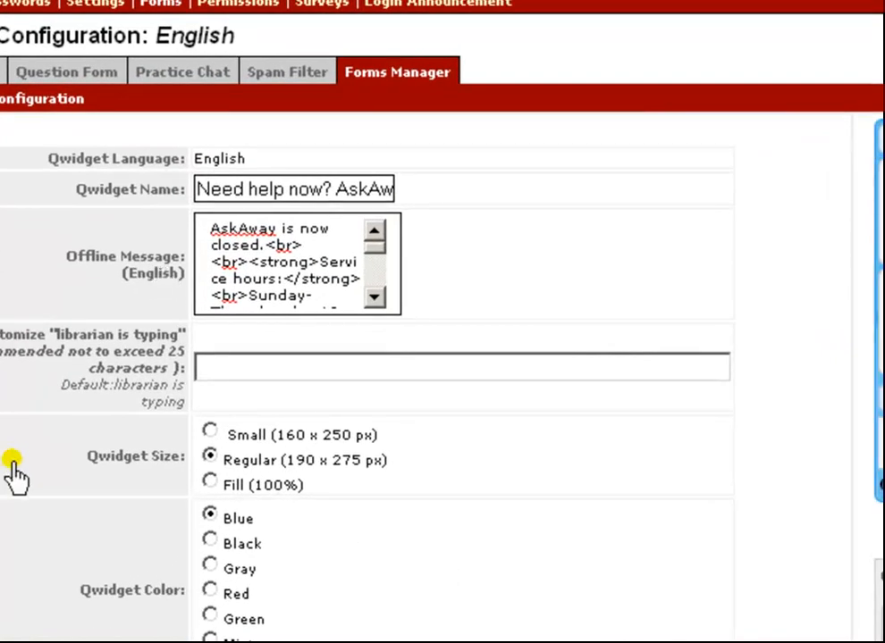
# - Review the Qwidget's name, size, color, email and waiting-message settings, and submit the configuration
pyautogui.scroll(-3, 13, 473)
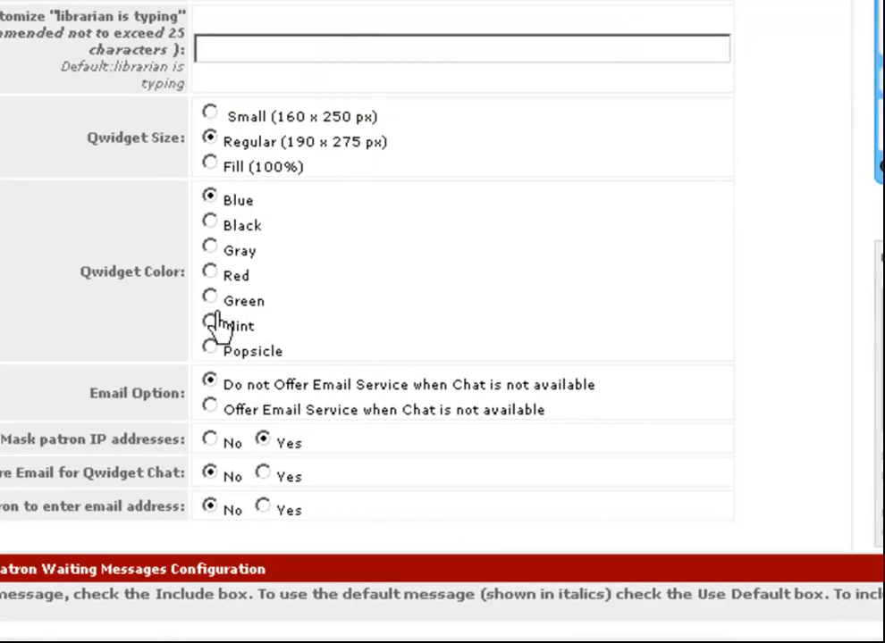
pyautogui.scroll(-2, 597, 474)
pyautogui.scroll(3, 597, 473)
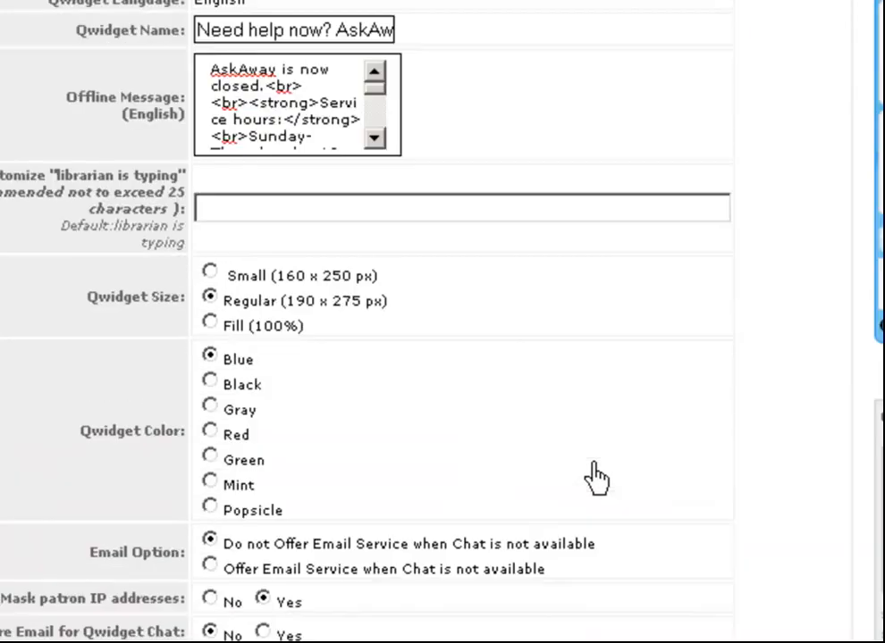
pyautogui.scroll(2, 597, 478)
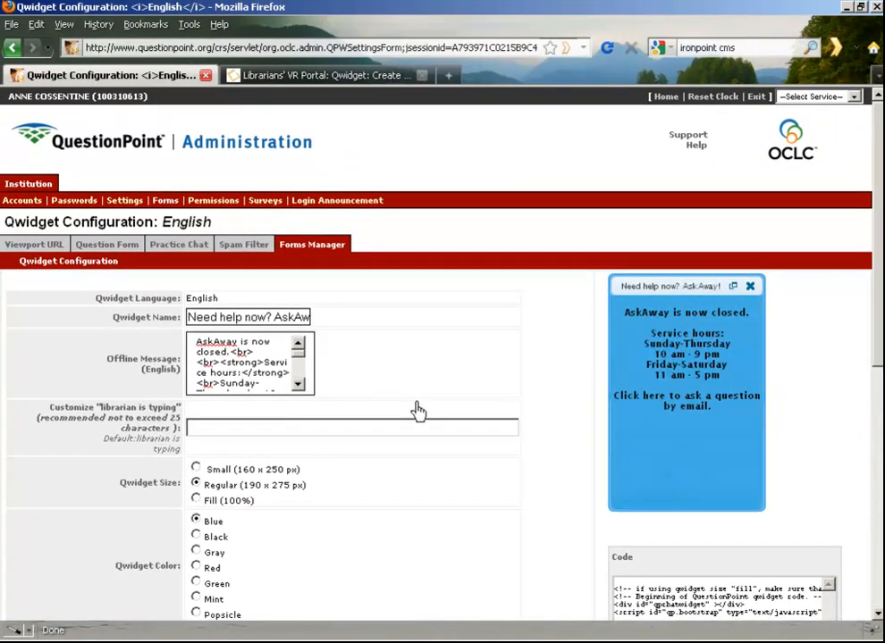
pyautogui.scroll(-2, 418, 411)
pyautogui.scroll(-4, 418, 411)
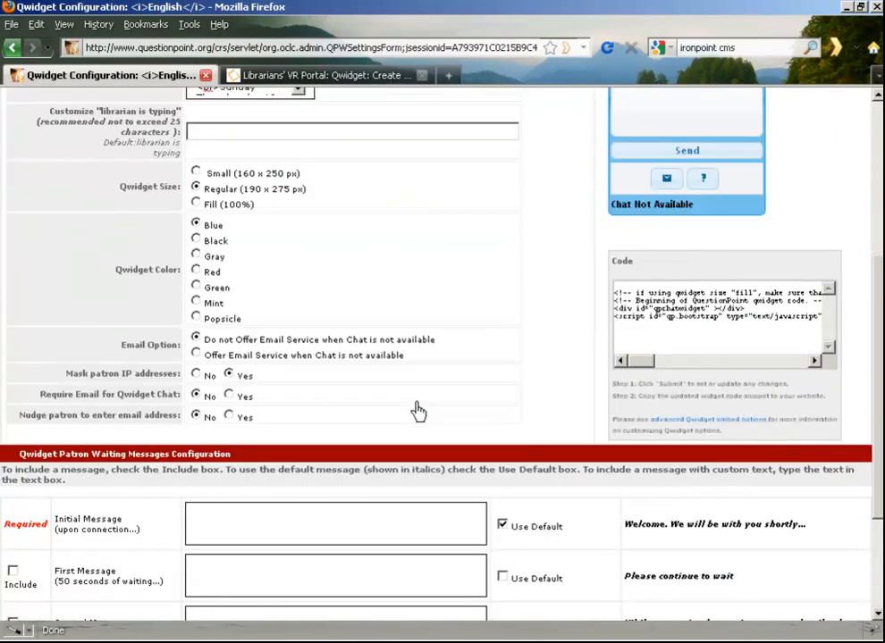
pyautogui.scroll(-3, 419, 411)
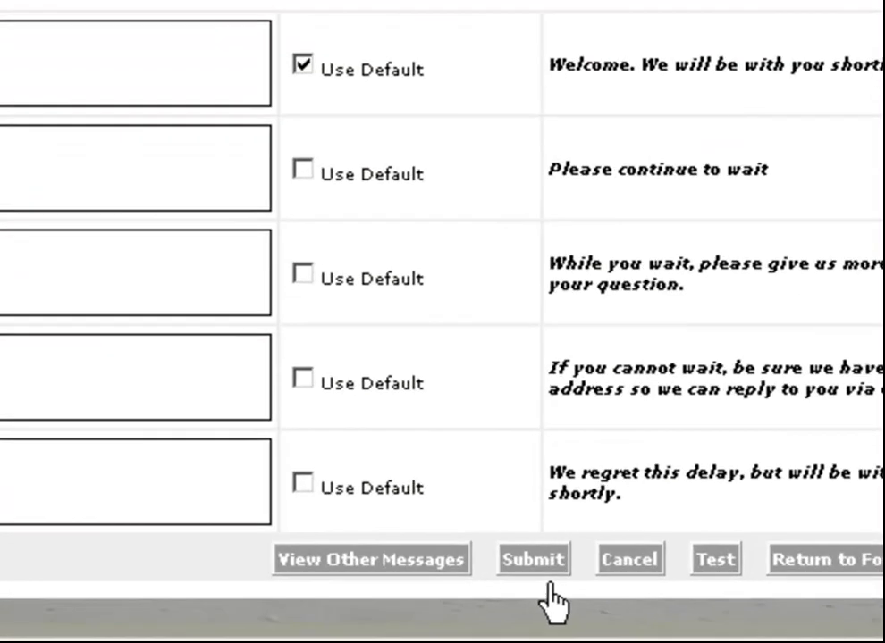
pyautogui.click(604, 595)
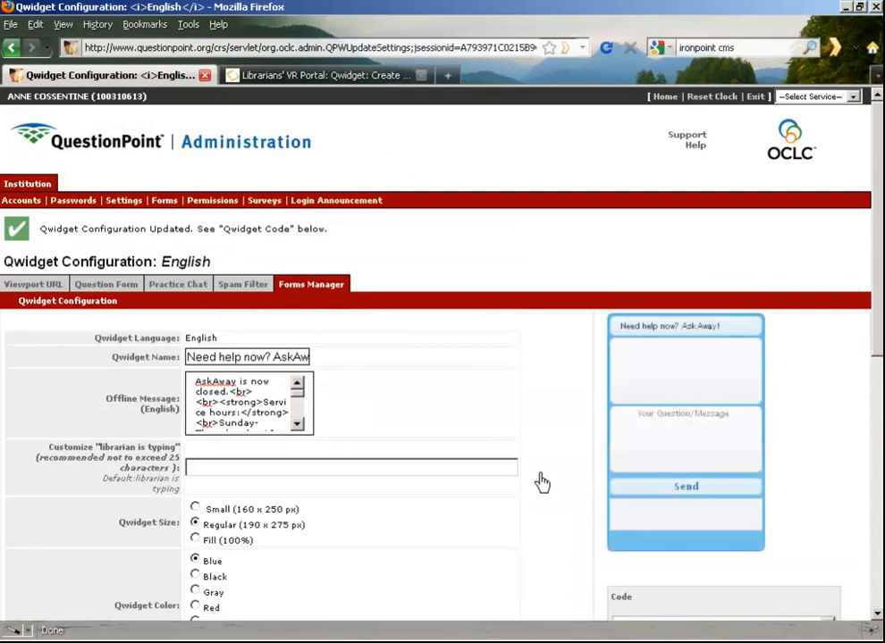
# - Copy the updated Qwidget embed code and paste it into a new Notepad document
pyautogui.scroll(-4, 541, 483)
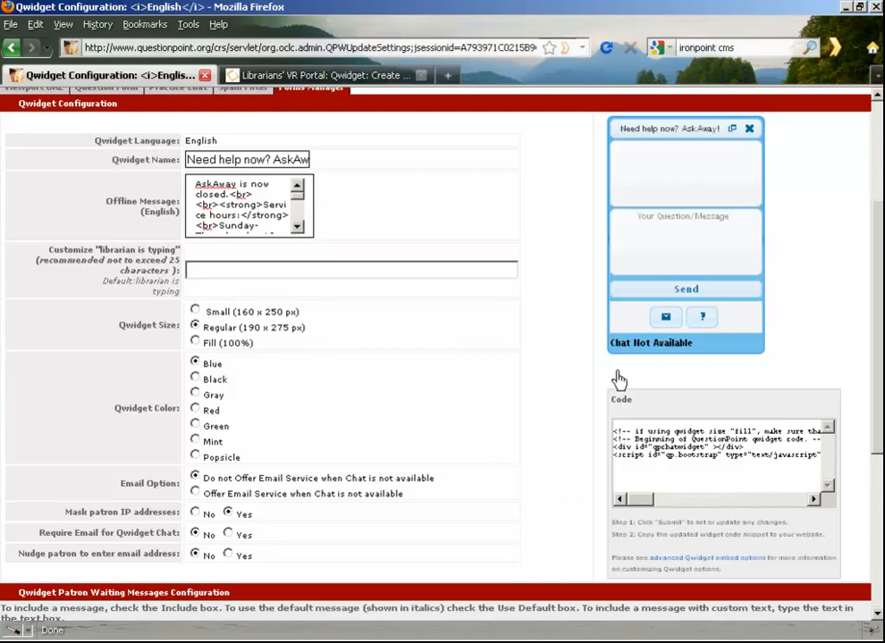
pyautogui.click(692, 456)
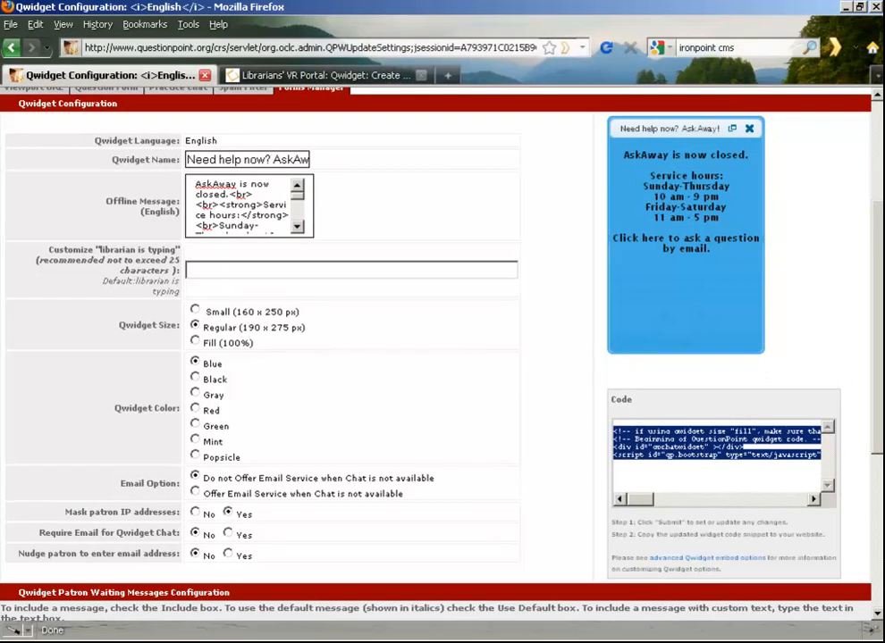
pyautogui.click(36, 642)
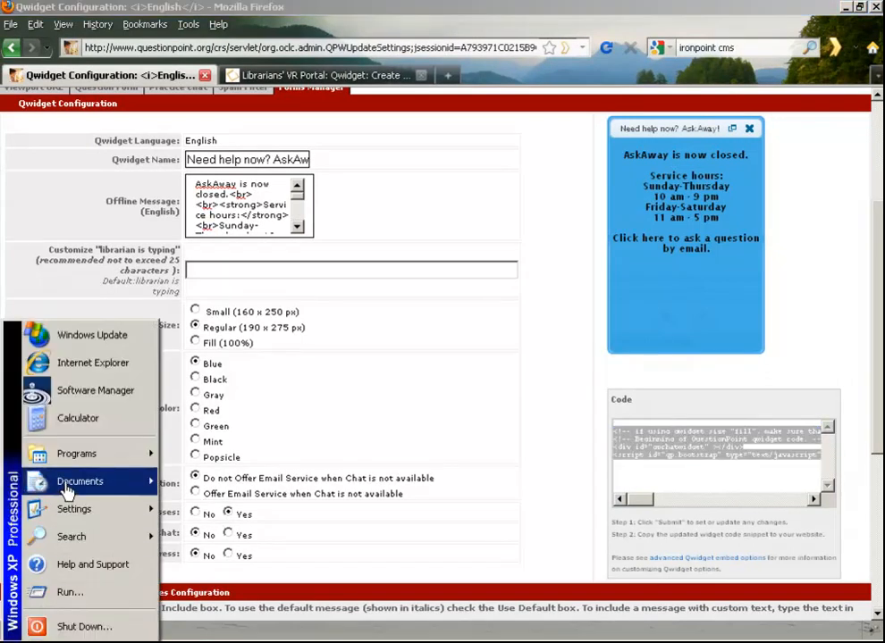
pyautogui.moveTo(87, 471)
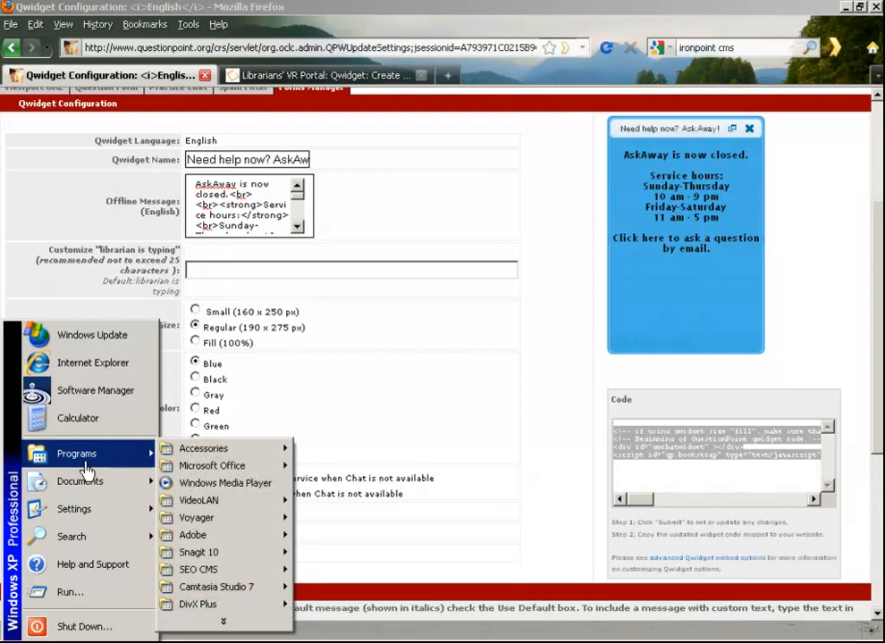
pyautogui.moveTo(223, 449)
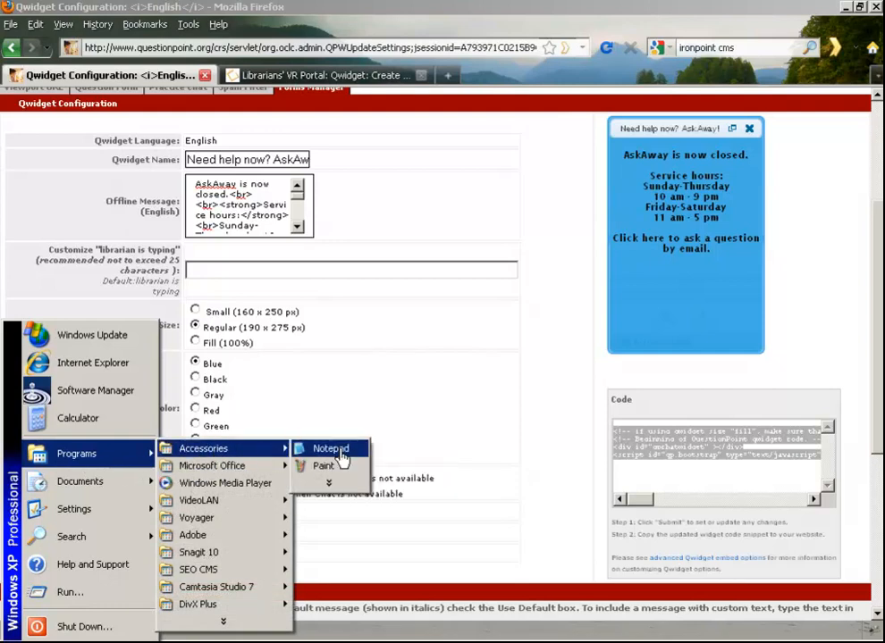
pyautogui.click(330, 449)
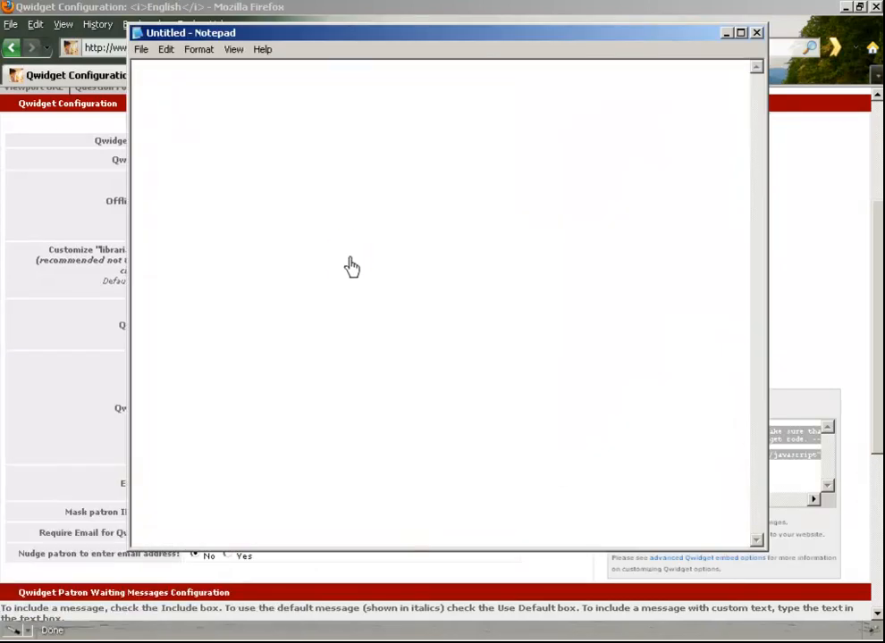
pyautogui.write('<!-- if using qwidget size "fill", make sure that the minimum height for the parent element of qwidget container on this page is 230 px.--> <!-- Beginning of QuestionPoint qwidget code. --> <div id="qpchatwidget" ></div> <script id="qp.bootstrap" type="text/javascript" src="http://www.questionpoint.org/crs/js/qwidget/qp.bootstrap.js?langcode=1&instid=12372& skin=blue&size=standard" charset="utf-8">//<noscript>Please enable javascript to chat with librarians online</noscript></script>')
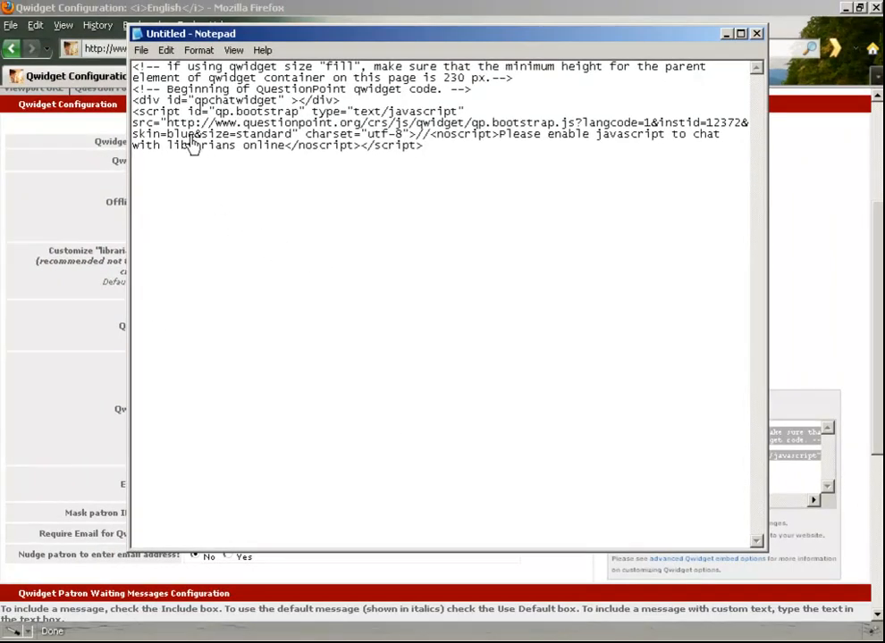
# - Examine the skin color value in the script URL of the pasted Qwidget code
pyautogui.moveTo(195, 137); pyautogui.dragTo(167, 138)
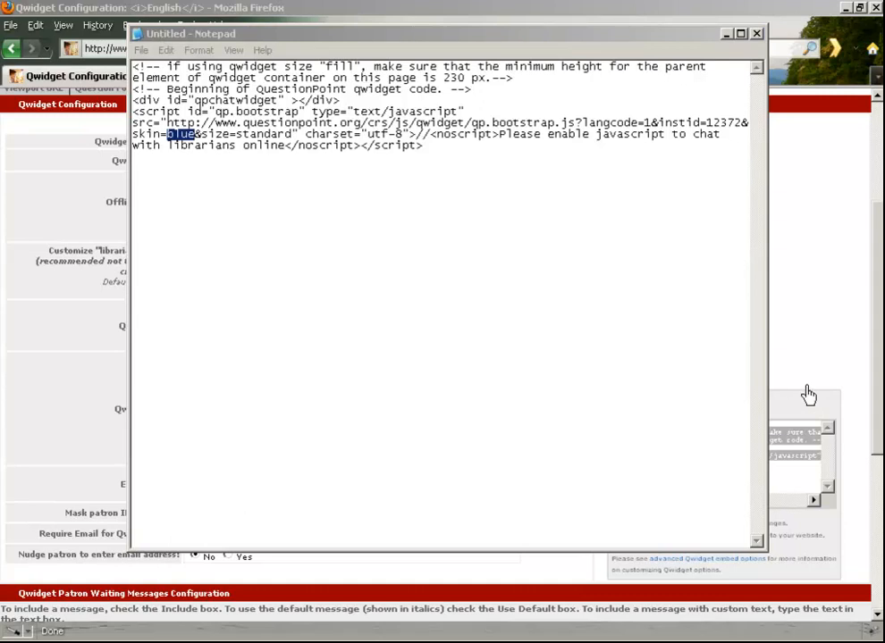
pyautogui.click(189, 135)
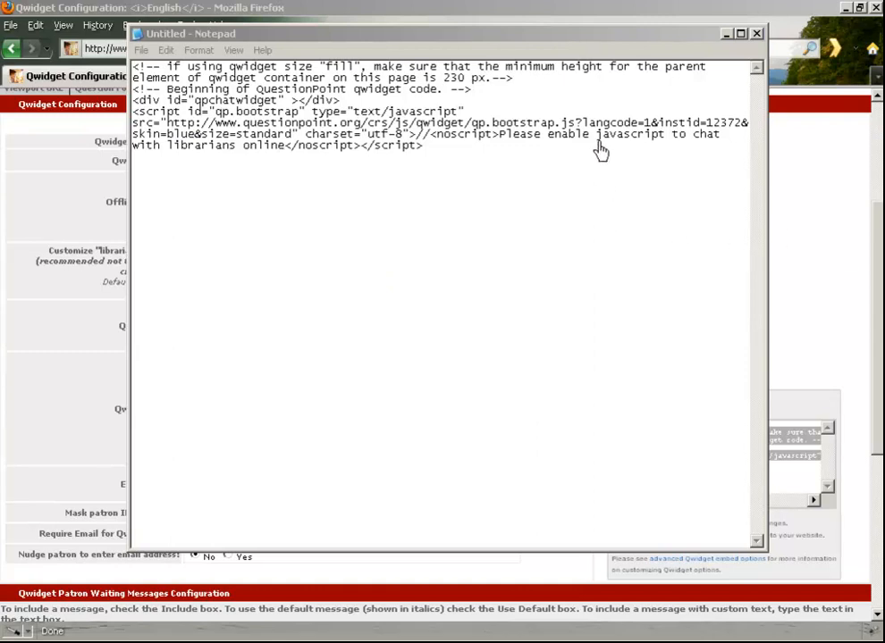
pyautogui.click(672, 37)
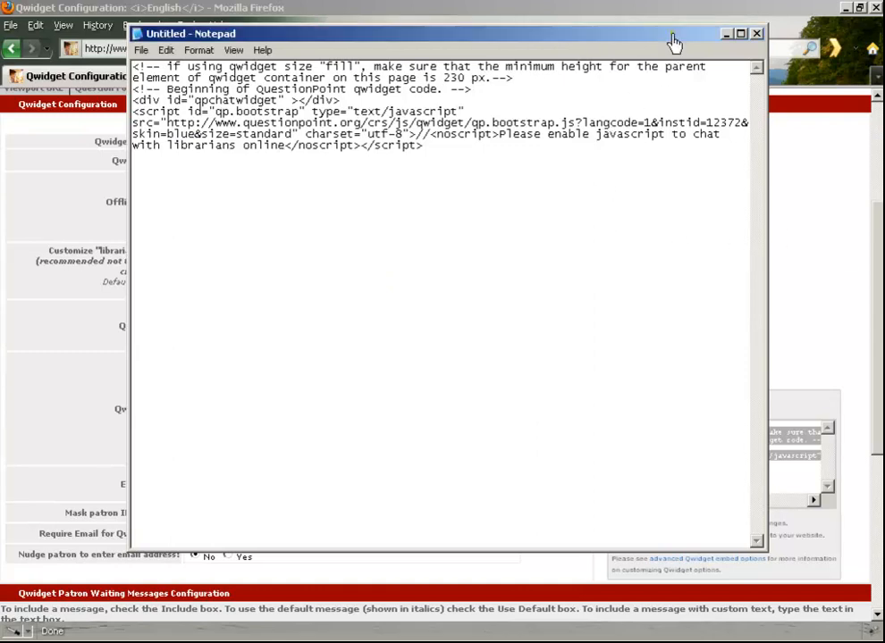
# - Minimize Notepad and exit the QuestionPoint session
pyautogui.click(724, 34)
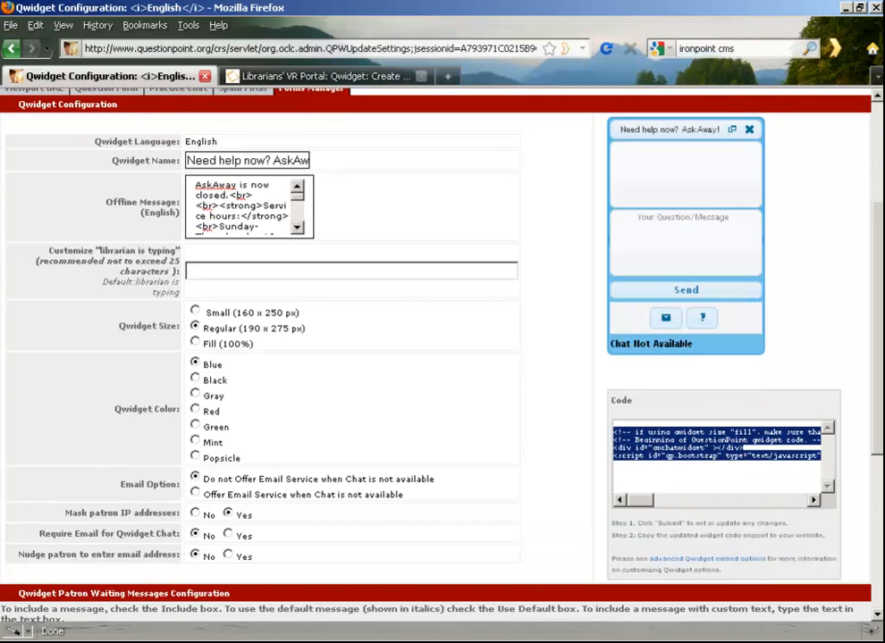
pyautogui.moveTo(876, 217); pyautogui.dragTo(875, 105)
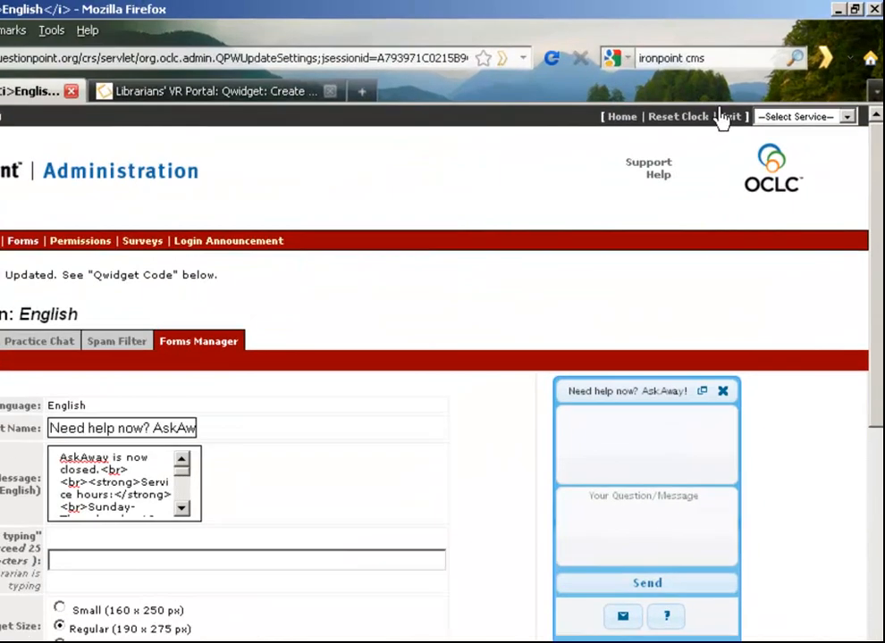
pyautogui.click(755, 99)
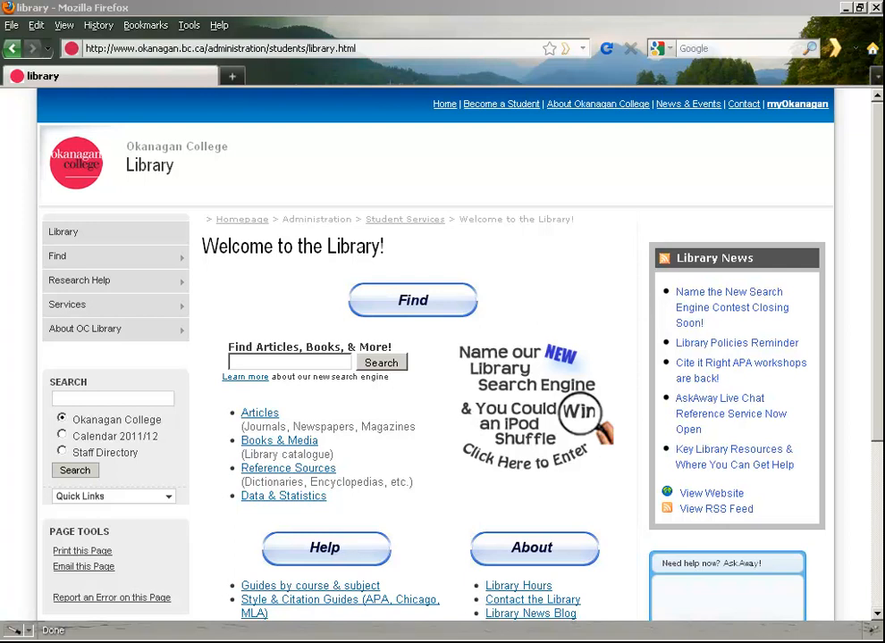
pyautogui.moveTo(366, 52); pyautogui.dragTo(231, 76)
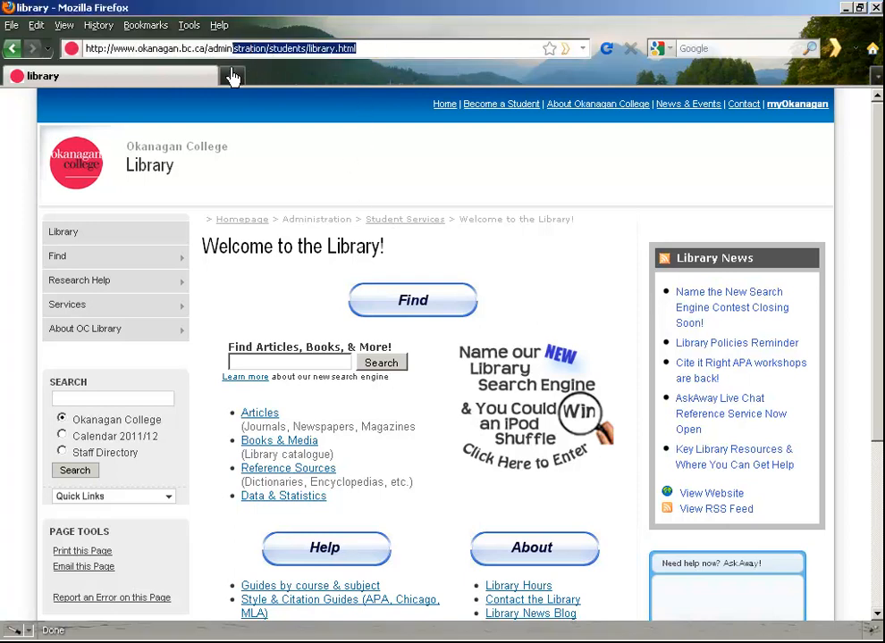
pyautogui.press('BackSpace')
pyautogui.press('Return')
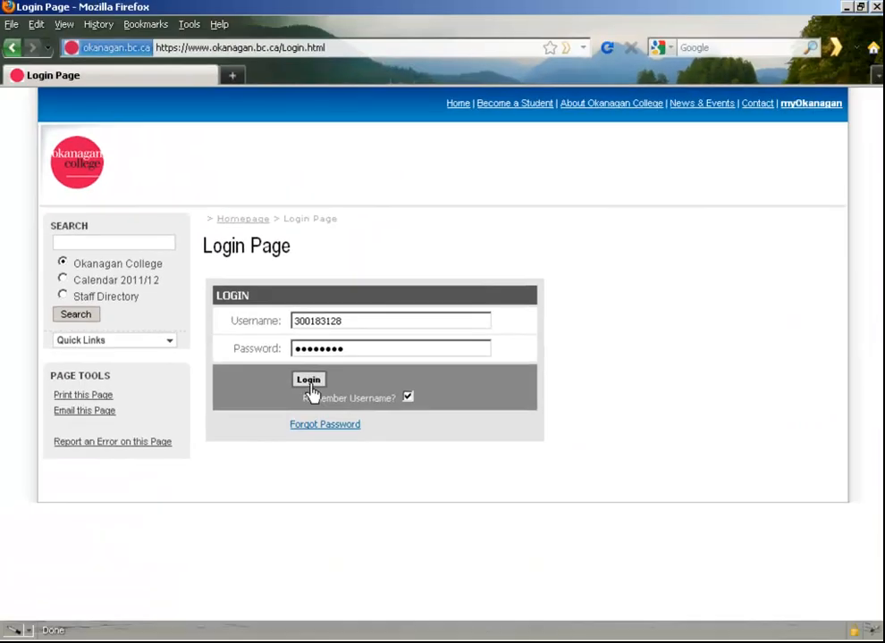
# - Log in to the site and save the profile with Plain Text Editor as the HTML editor
pyautogui.click(306, 393)
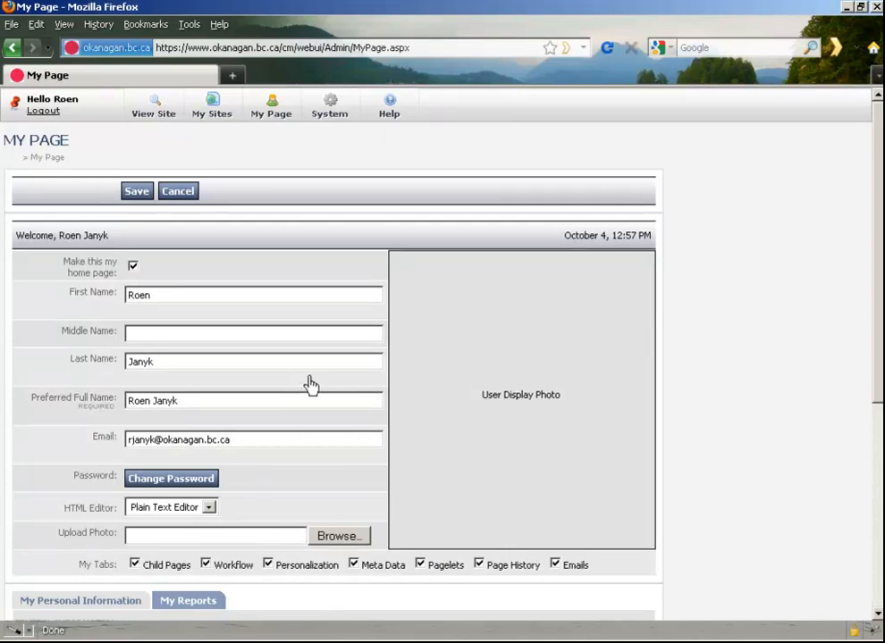
pyautogui.scroll(-2, 310, 385)
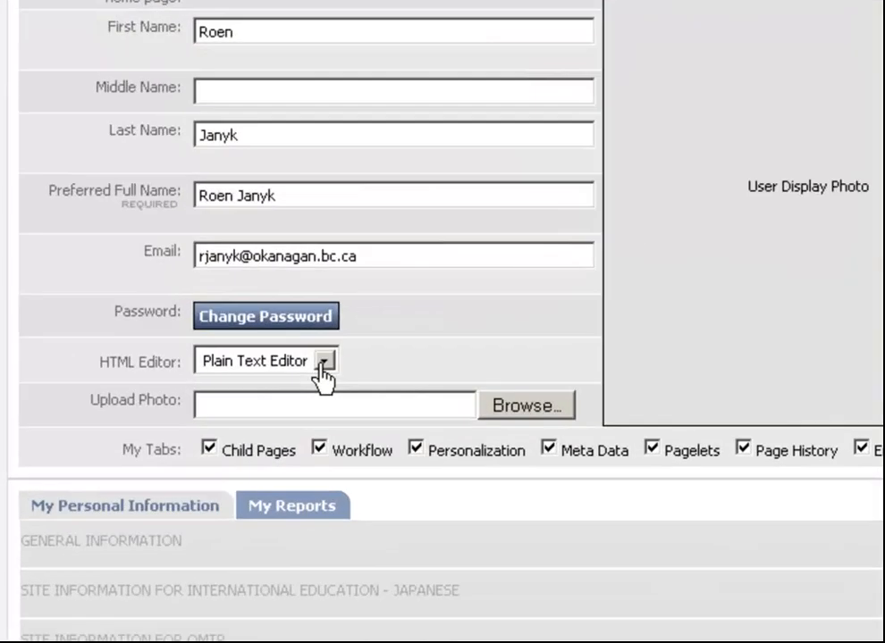
pyautogui.click(207, 409)
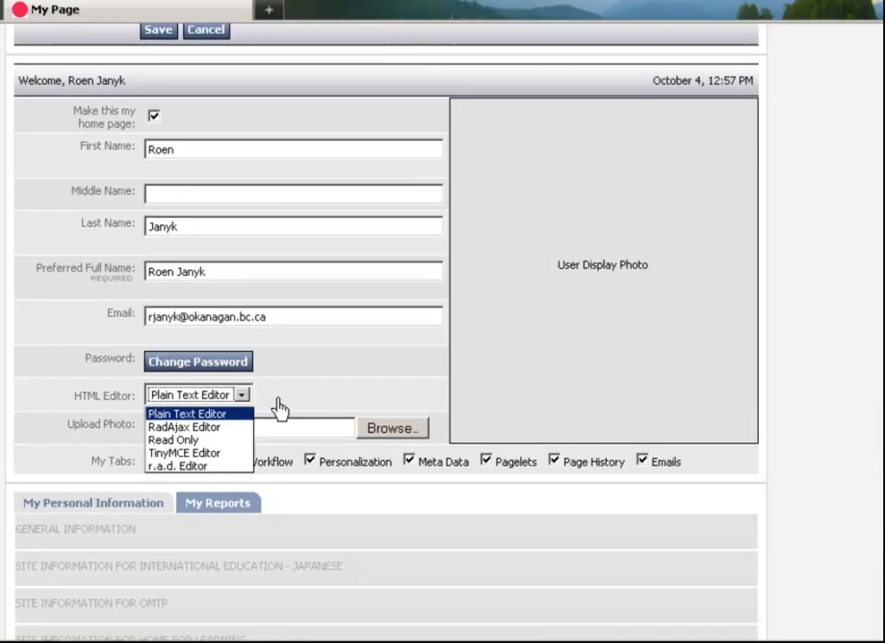
pyautogui.click(508, 328)
pyautogui.scroll(2, 236, 397)
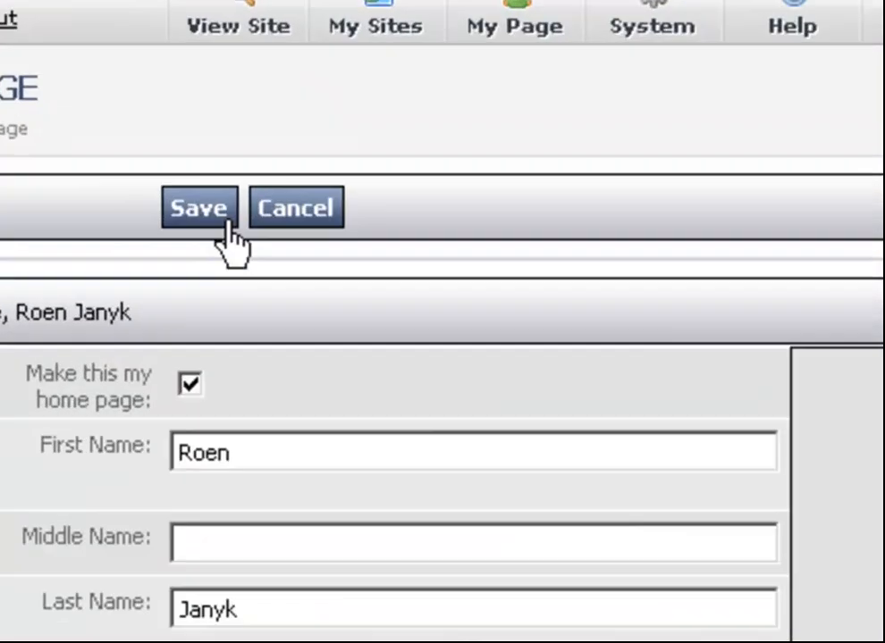
pyautogui.click(143, 194)
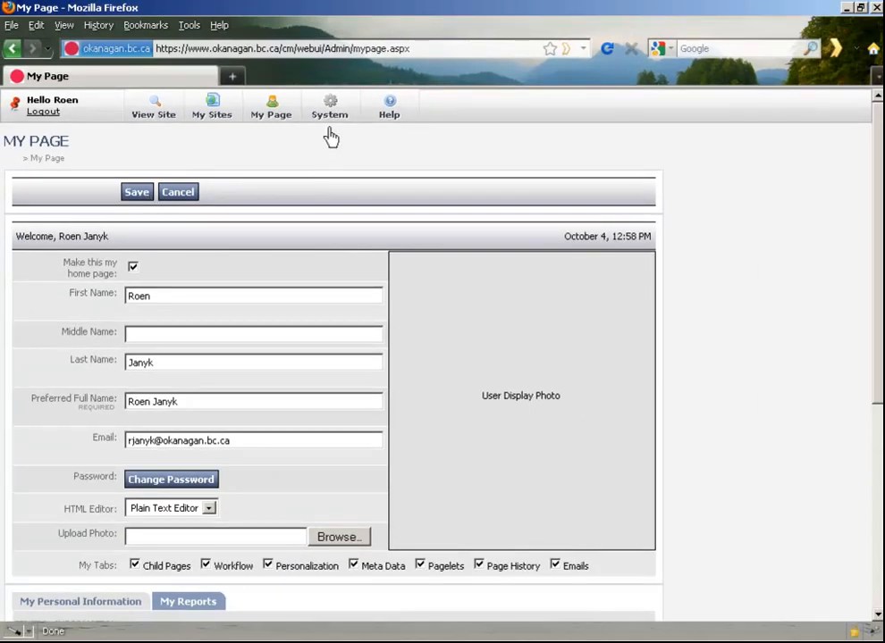
# - Open the Syndication Manager and keep the syndication type set to Pagelets
pyautogui.moveTo(330, 122)
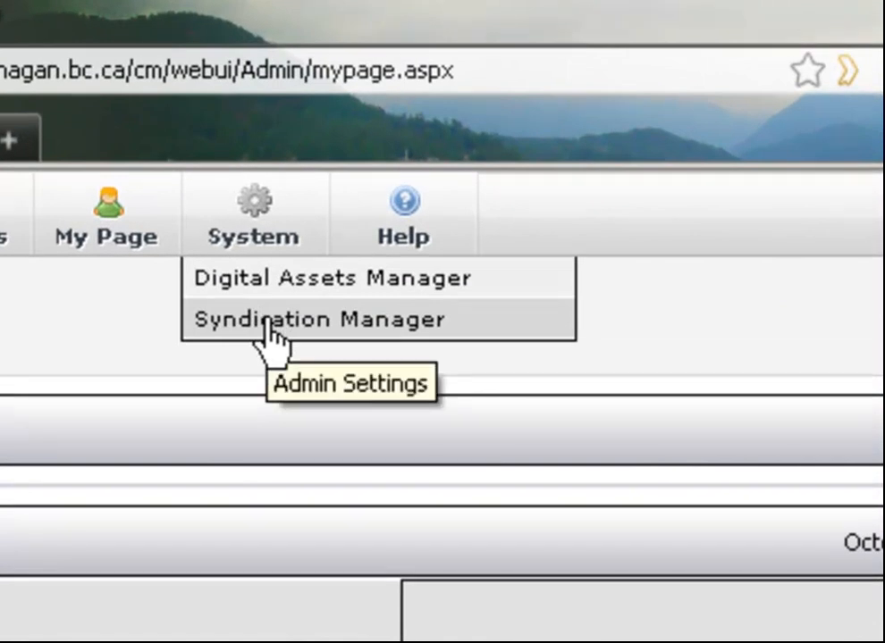
pyautogui.click(267, 328)
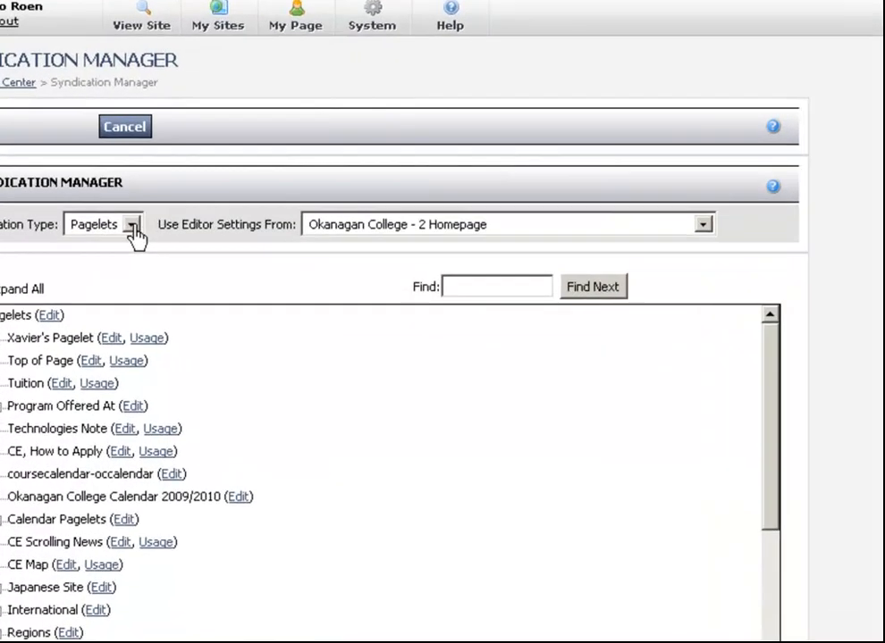
pyautogui.click(144, 266)
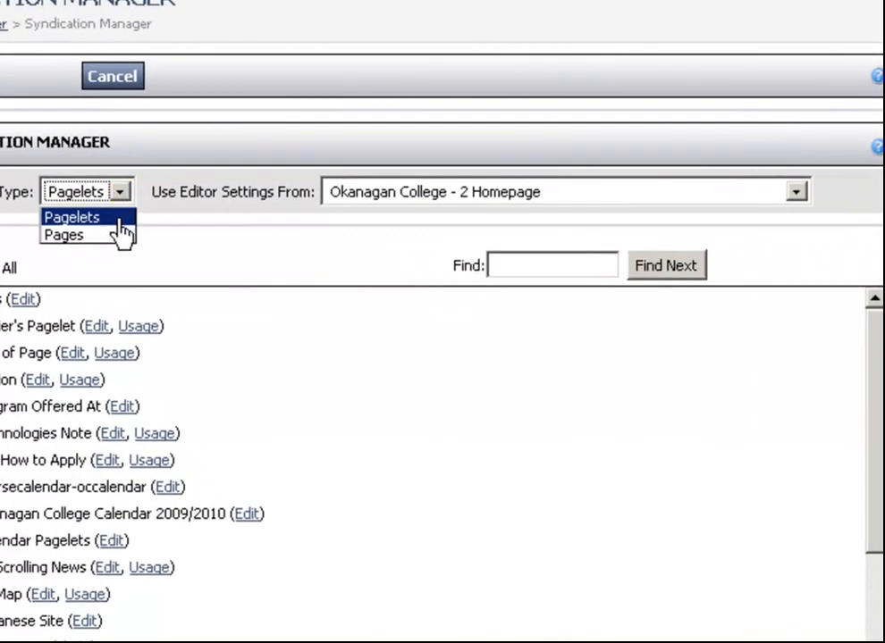
pyautogui.click(134, 223)
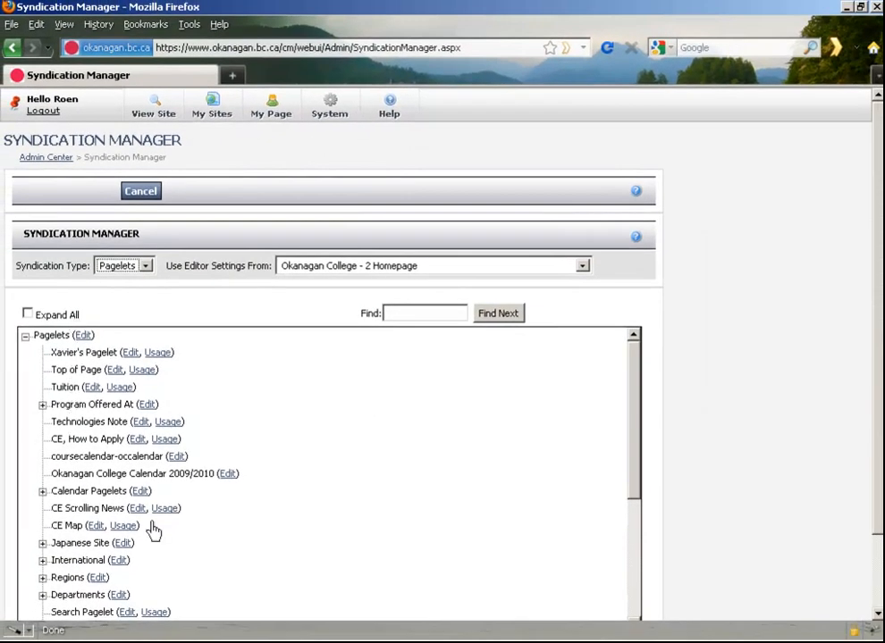
# - Expand Departments and its Library branch in the pagelet tree, and open the Library category for editing
pyautogui.moveTo(635, 371); pyautogui.dragTo(635, 444)
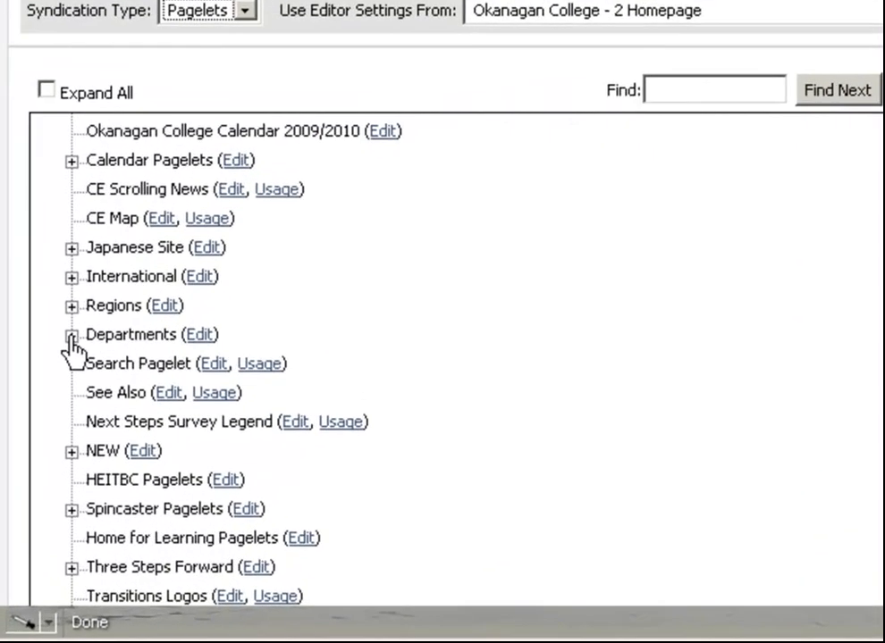
pyautogui.click(70, 336)
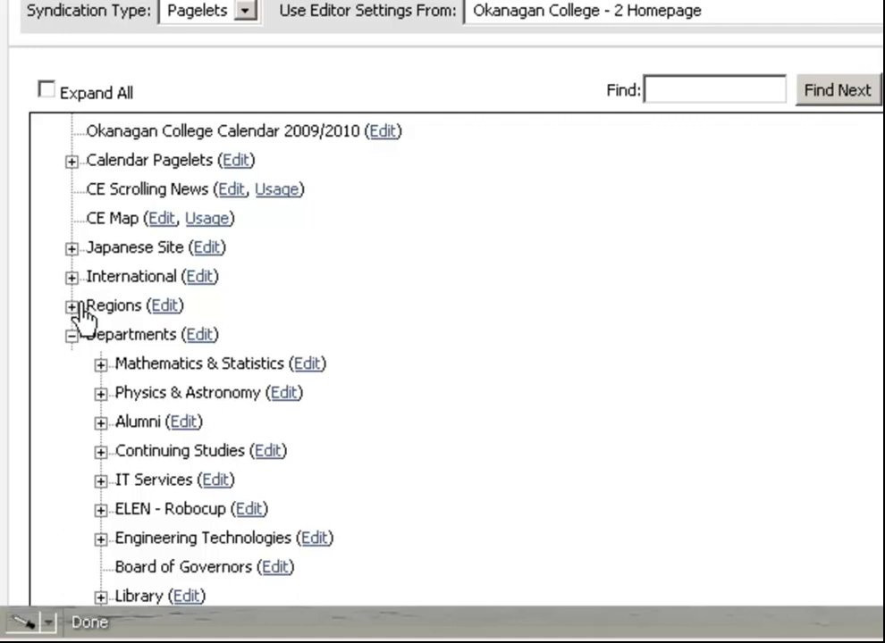
pyautogui.scroll(-1, 259, 380)
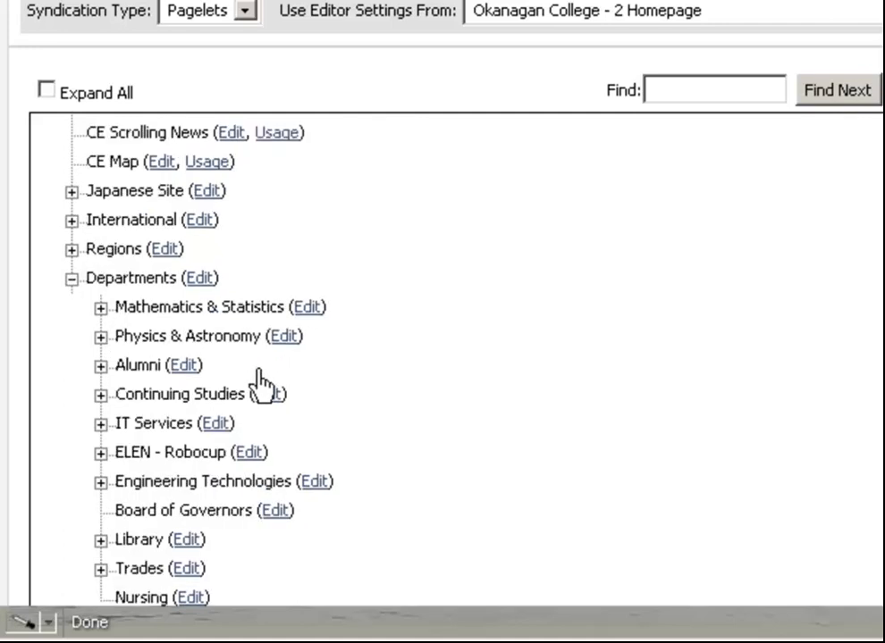
pyautogui.scroll(-1, 260, 382)
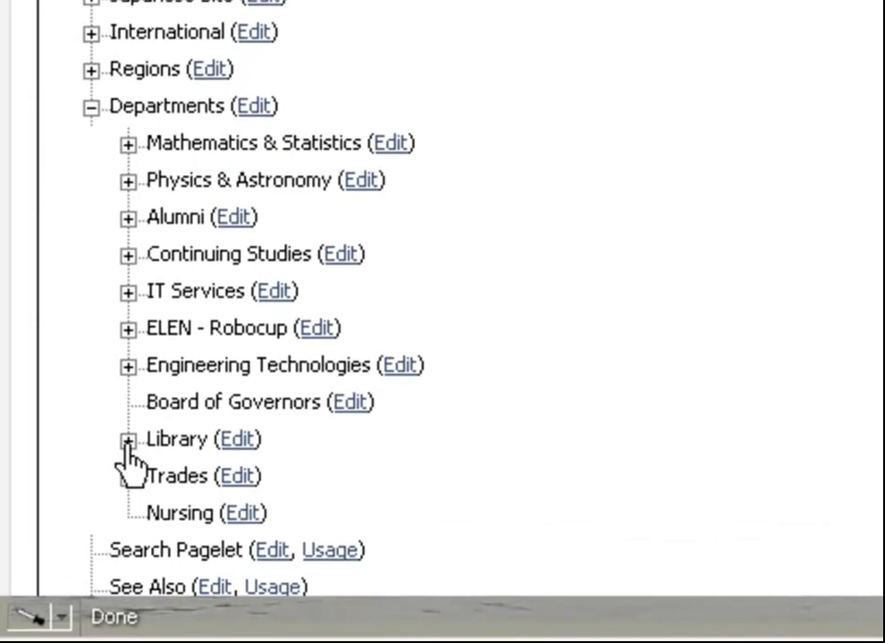
pyautogui.click(128, 440)
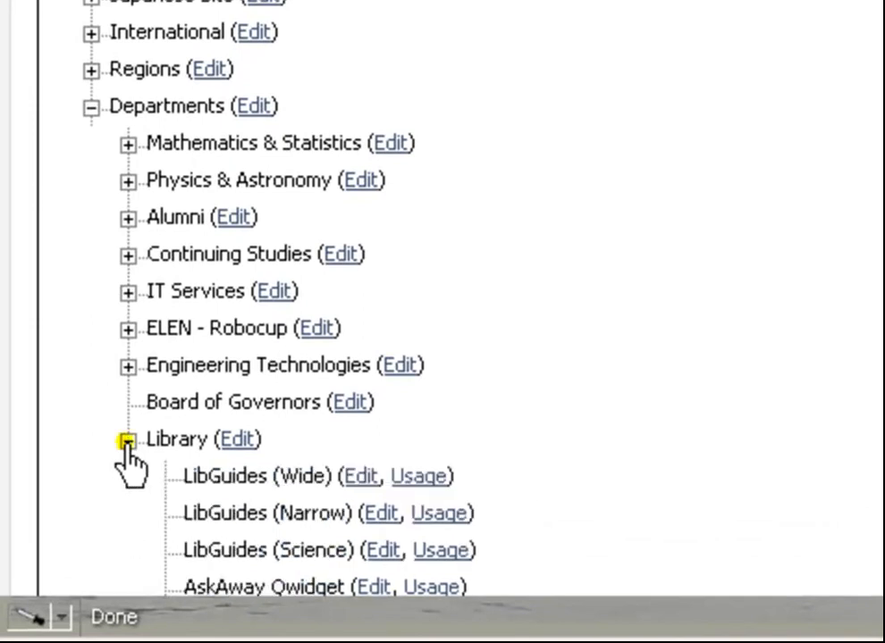
pyautogui.scroll(-3, 681, 408)
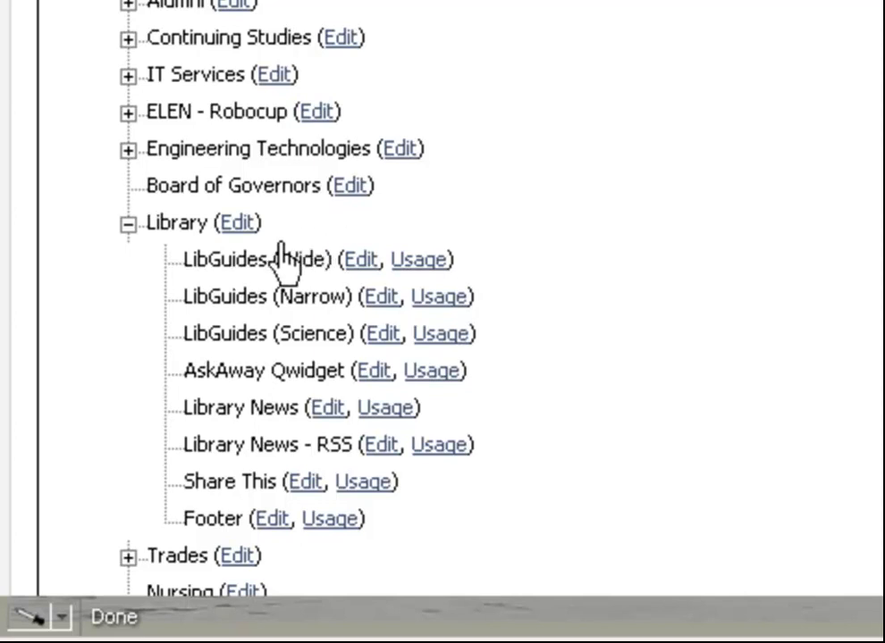
pyautogui.click(240, 223)
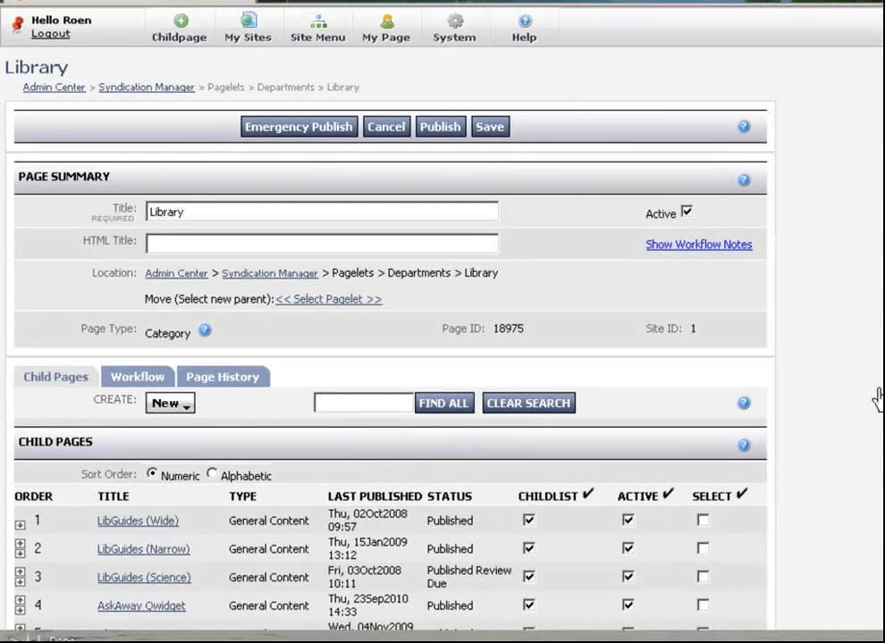
# - Create a General Content child page under Library and title it "AskAway Chat Qwidget Tutorial"
pyautogui.scroll(-2, 749, 424)
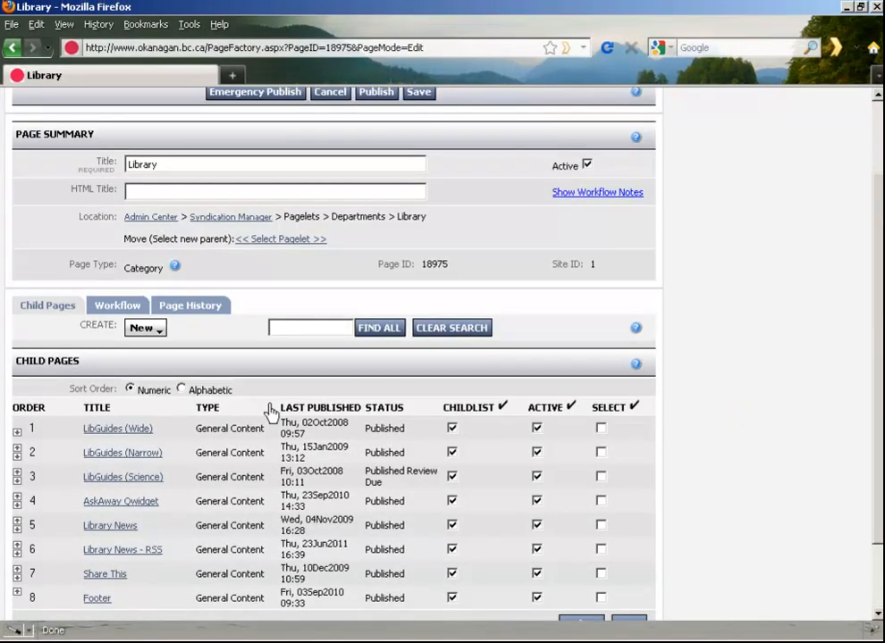
pyautogui.scroll(-2, 255, 384)
pyautogui.click(154, 243)
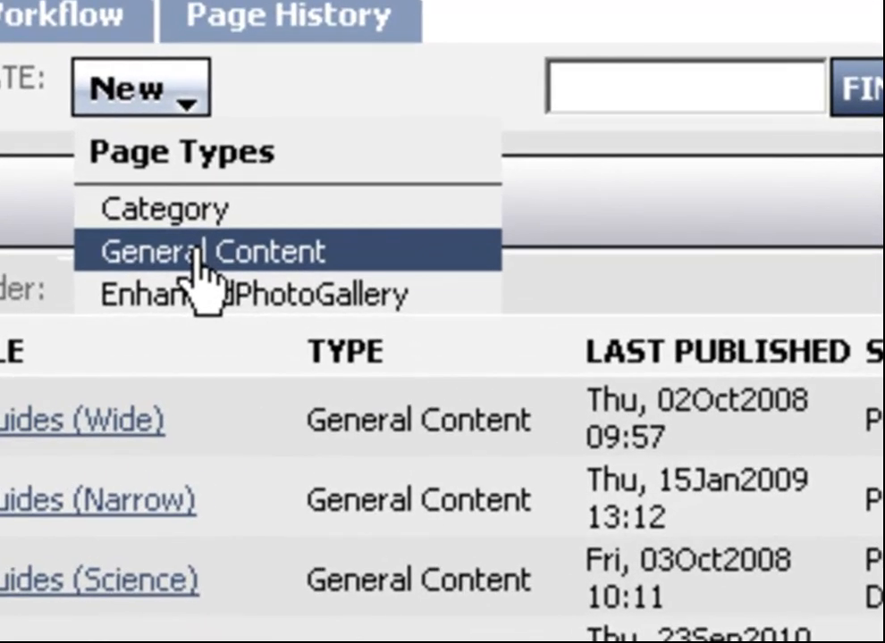
pyautogui.click(193, 255)
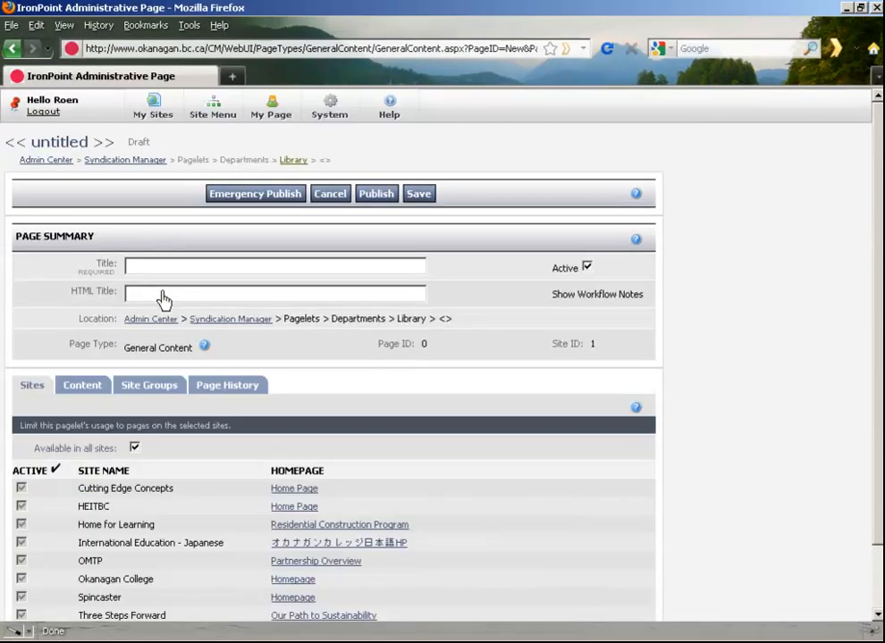
pyautogui.click(140, 274)
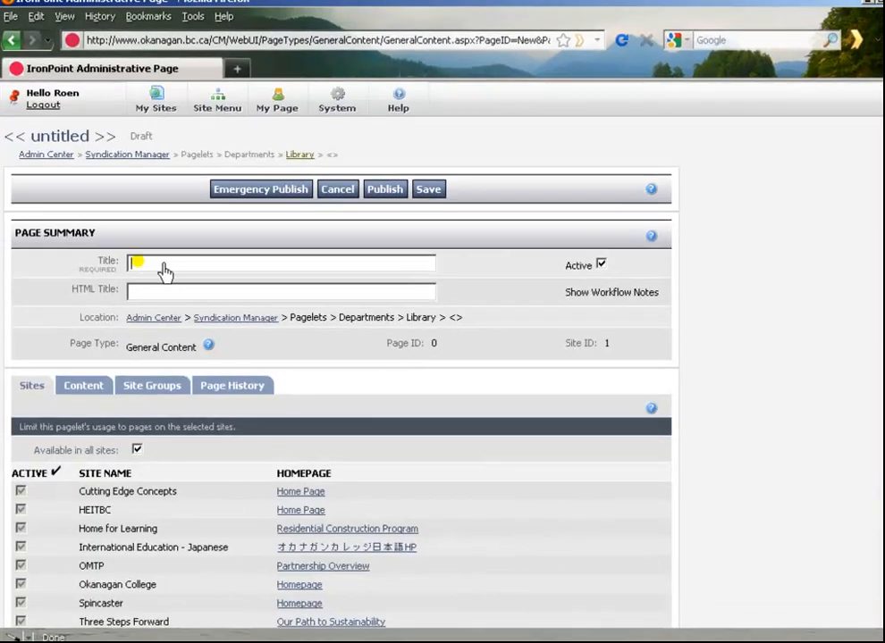
pyautogui.write('AskAway')
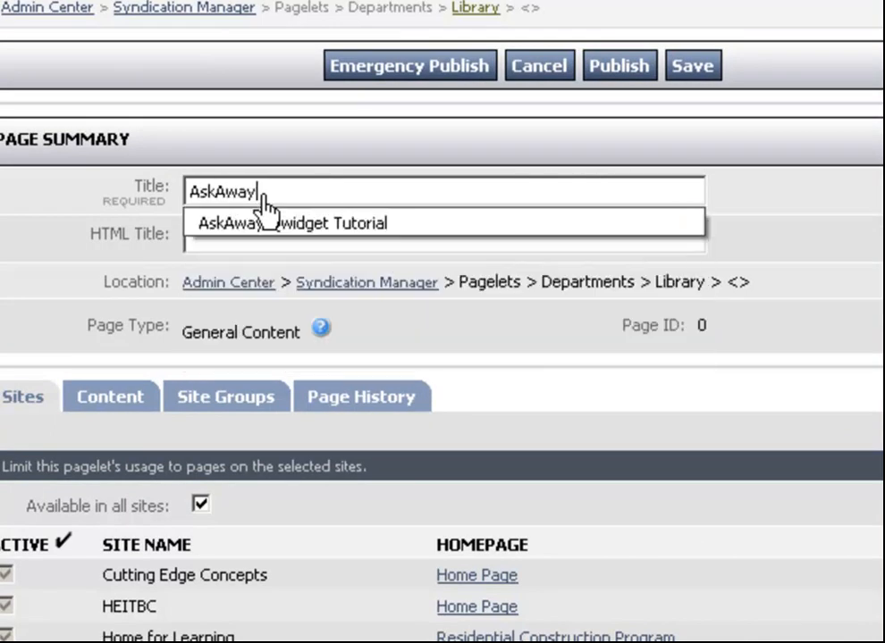
pyautogui.write(' Chat Qwidget Tutorial')
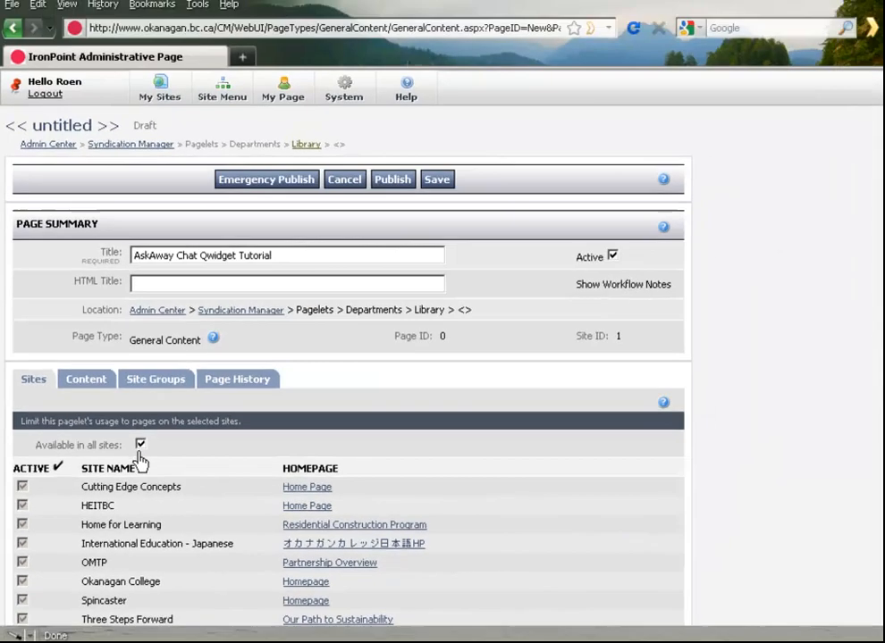
# - Copy the Qwidget code from Notepad into the new pagelet's page content and save the pagelet
pyautogui.scroll(-2, 476, 481)
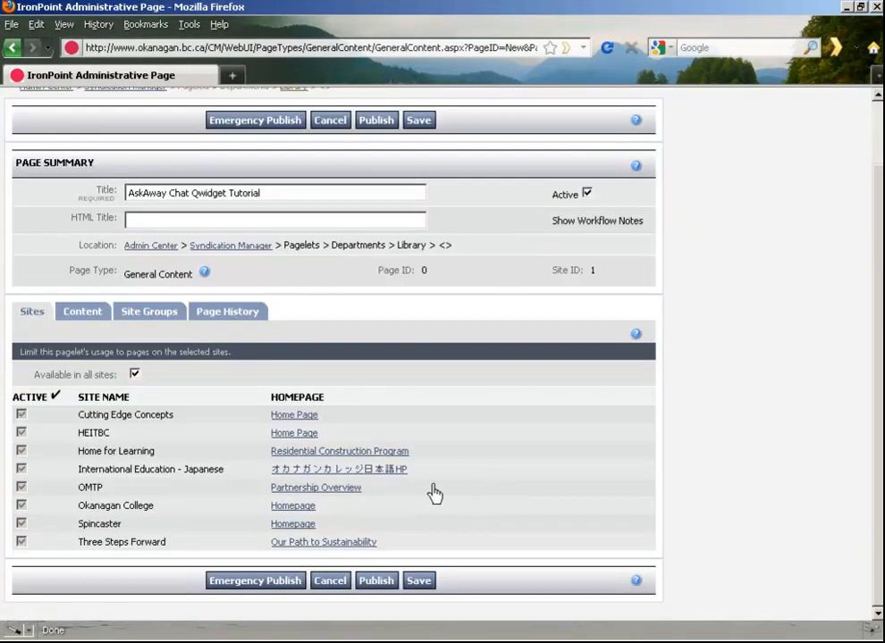
pyautogui.click(86, 315)
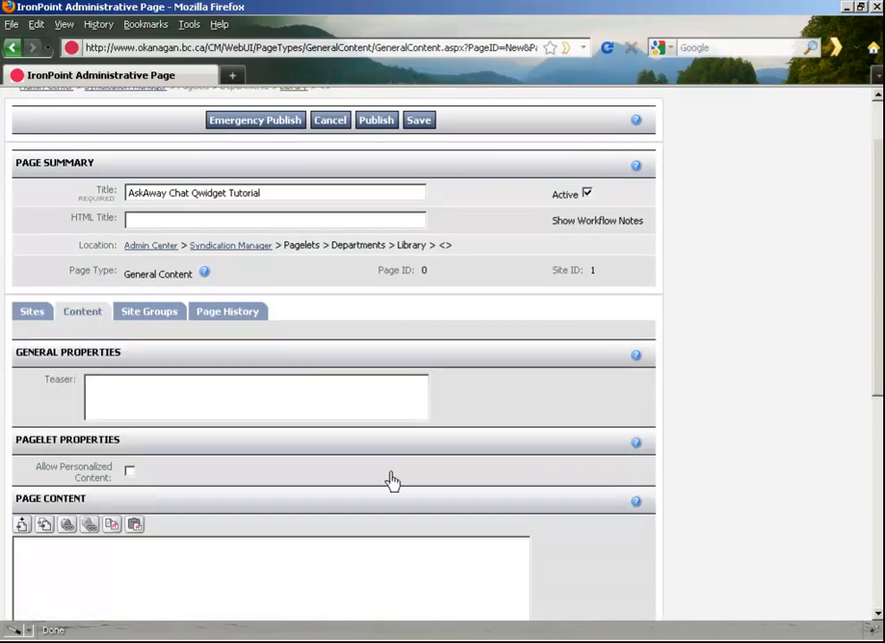
pyautogui.scroll(-4, 395, 480)
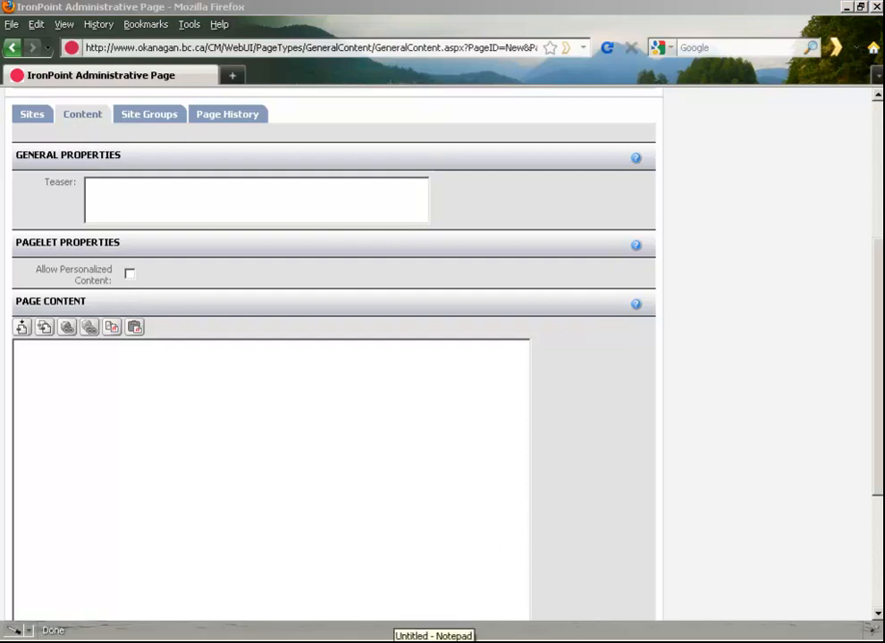
pyautogui.click(420, 642)
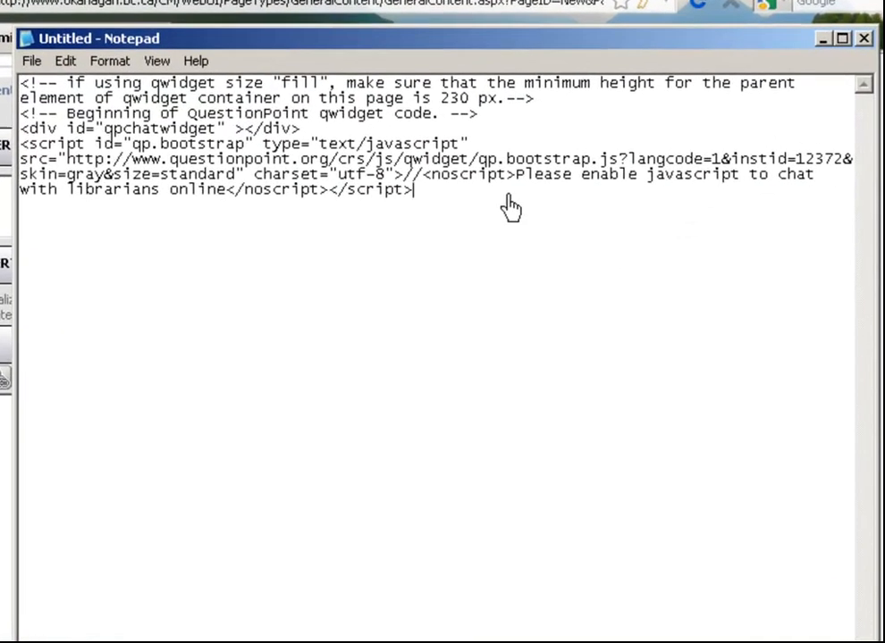
pyautogui.hotkey('ctrl', 'a')
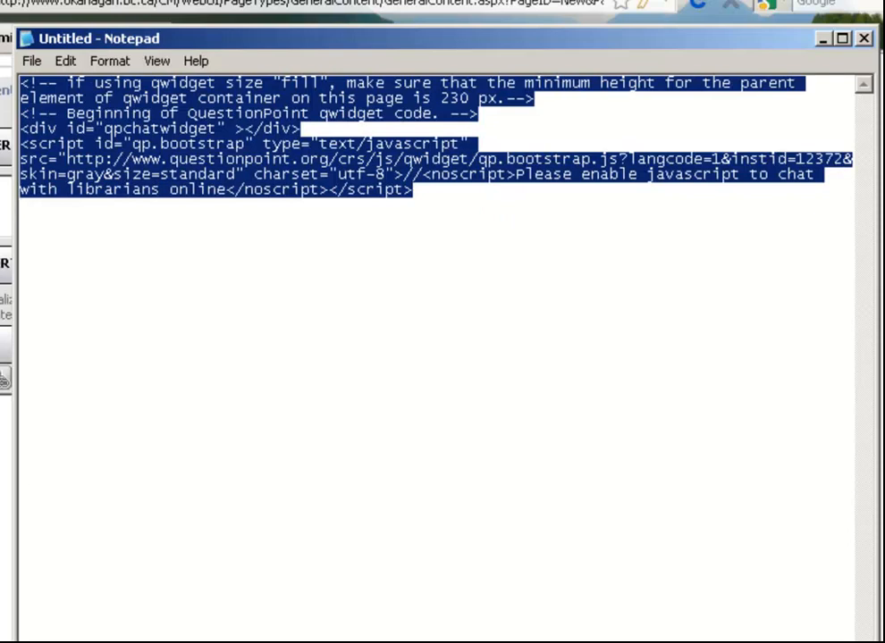
pyautogui.click(61, 419)
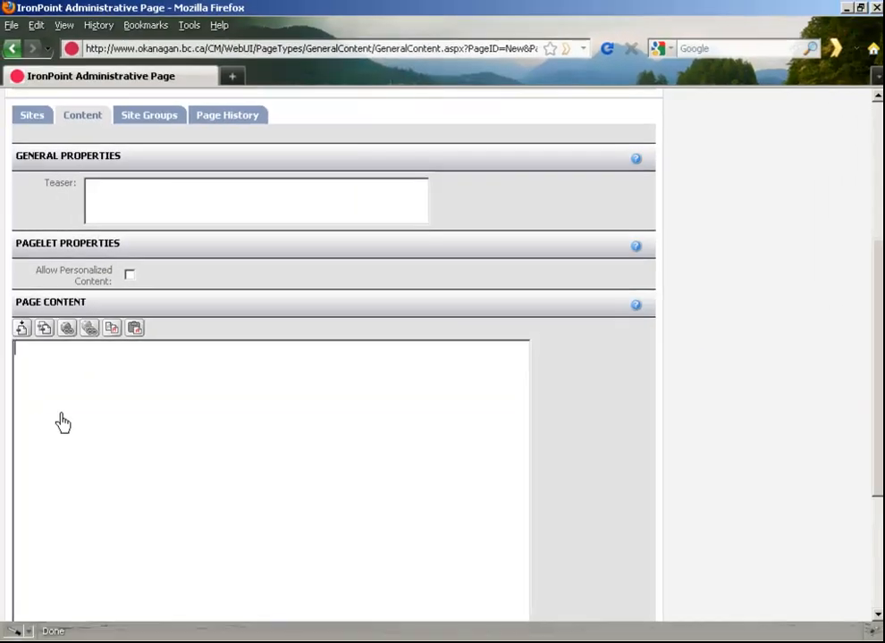
pyautogui.hotkey('ctrl', 'v')
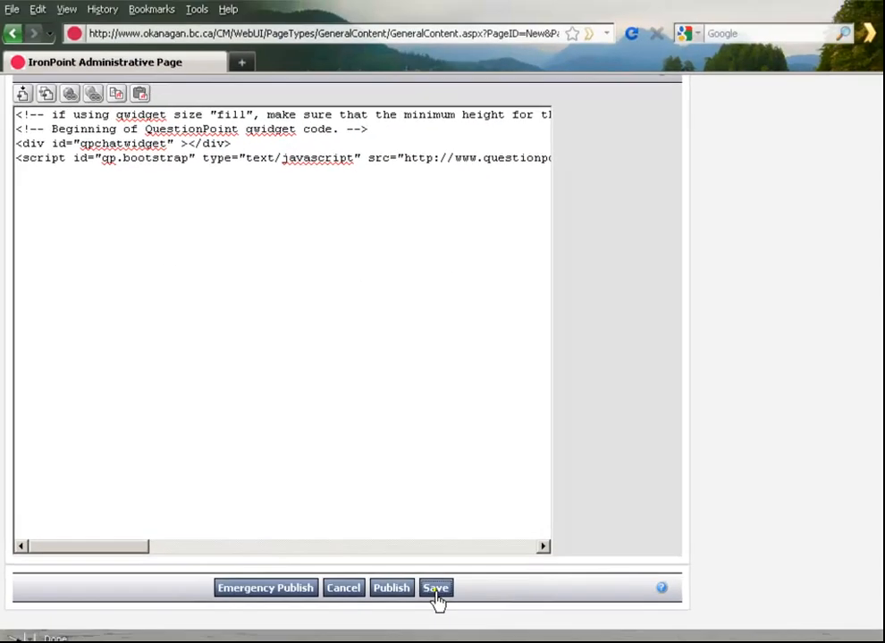
pyautogui.click(573, 640)
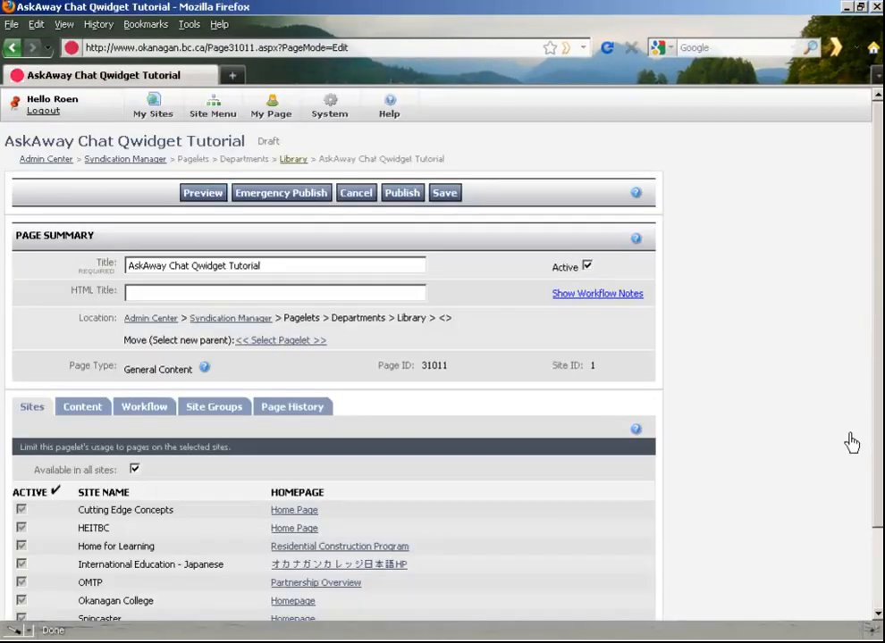
# - Publish the AskAway Chat Qwidget Tutorial pagelet without a workflow note and check the Library child pages list
pyautogui.scroll(-2, 438, 358)
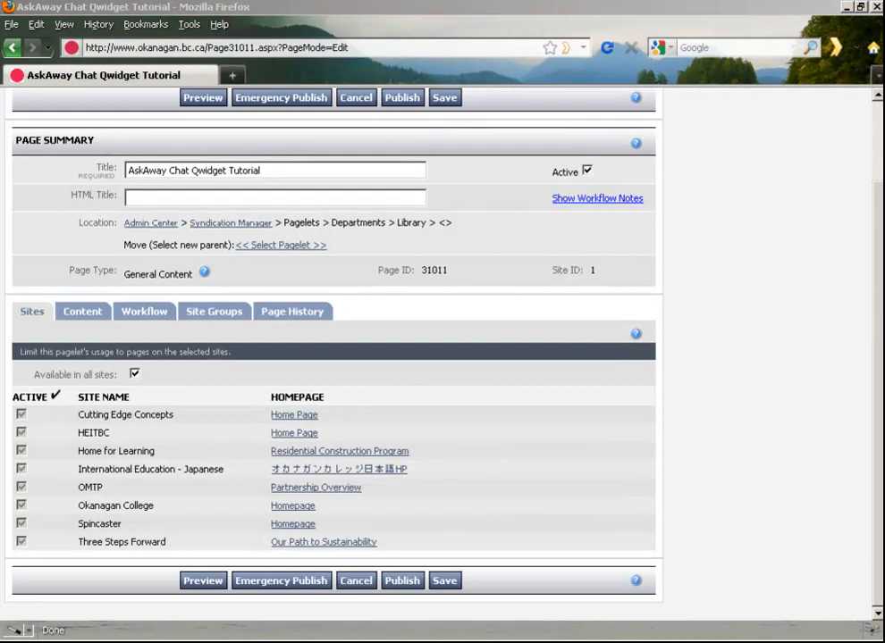
pyautogui.click(403, 582)
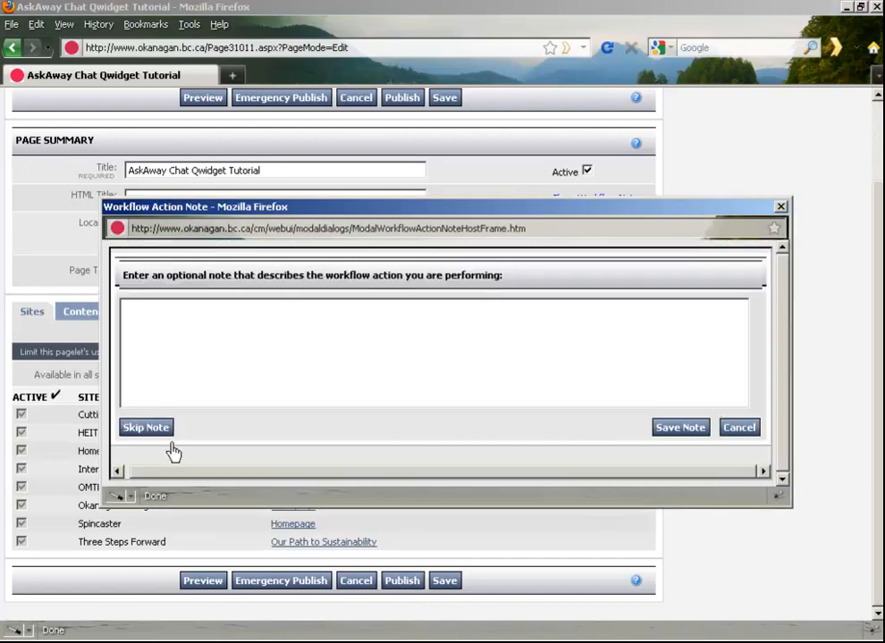
pyautogui.click(146, 428)
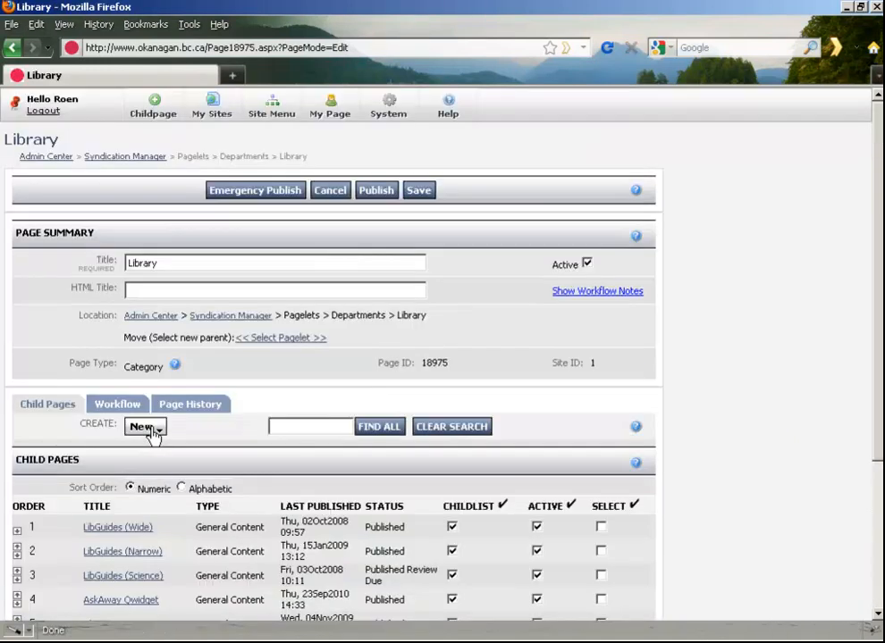
pyautogui.scroll(-4, 163, 545)
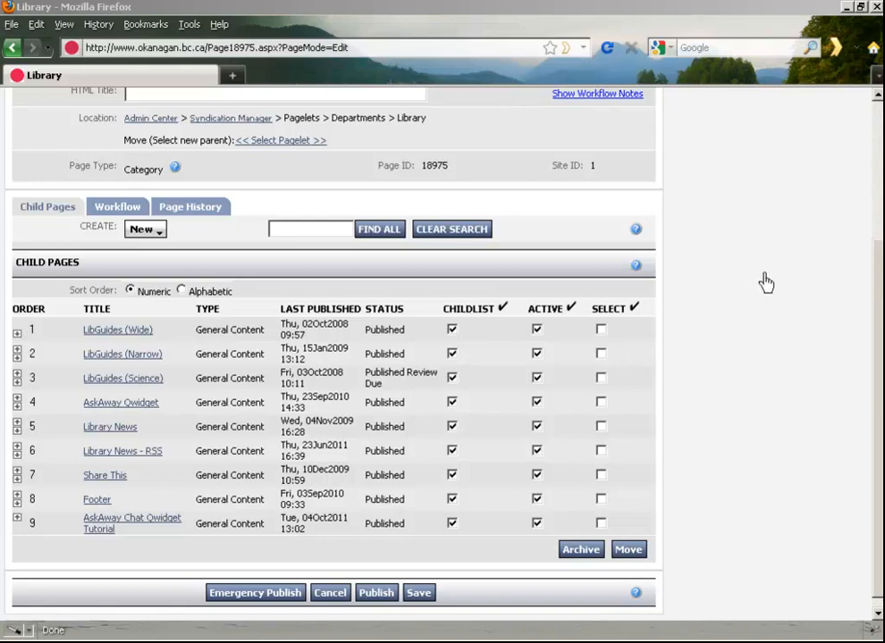
pyautogui.scroll(4, 764, 283)
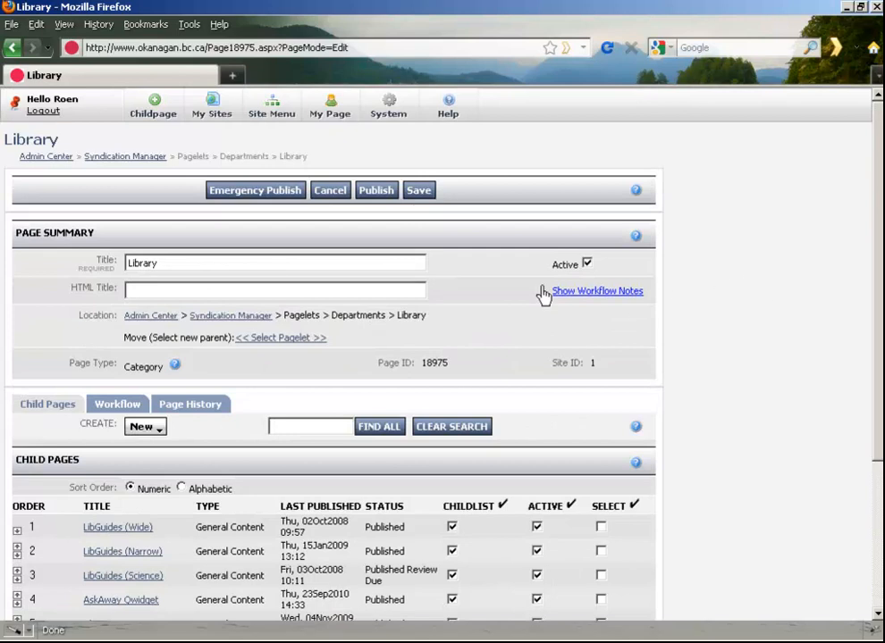
# - Return to the Okanagan College site and go through the Library section to the Library Policies page under About OC Library
pyautogui.click(331, 114)
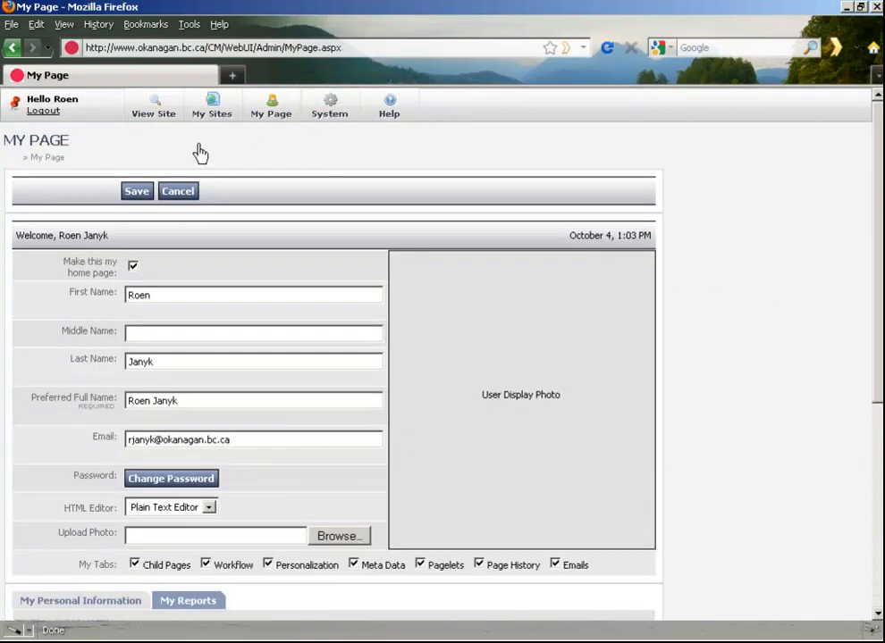
pyautogui.click(154, 109)
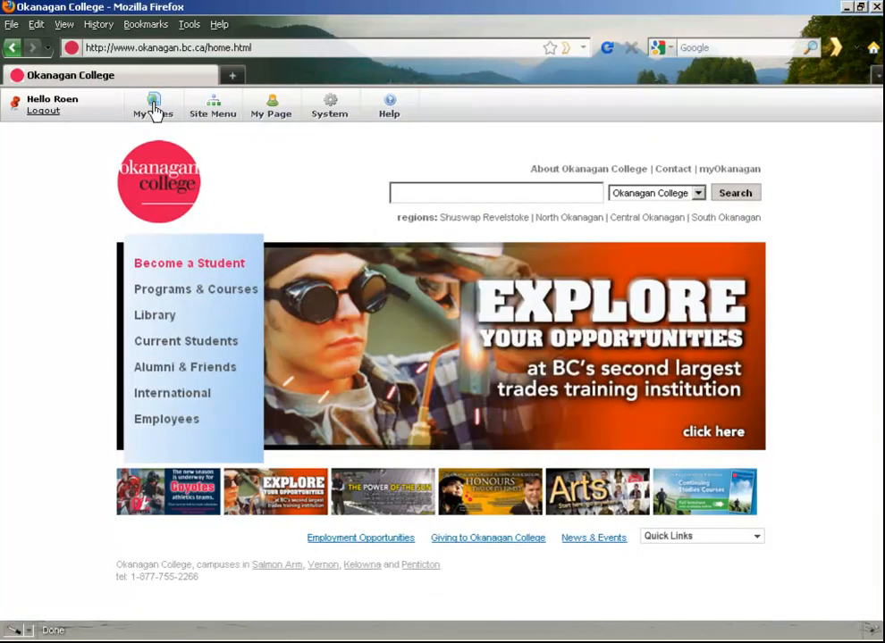
pyautogui.click(155, 316)
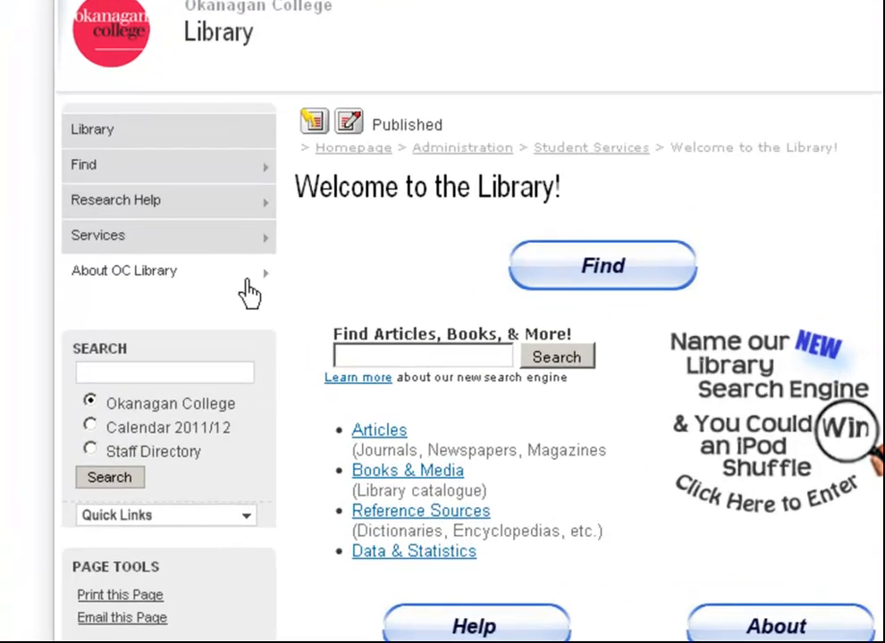
pyautogui.moveTo(169, 367)
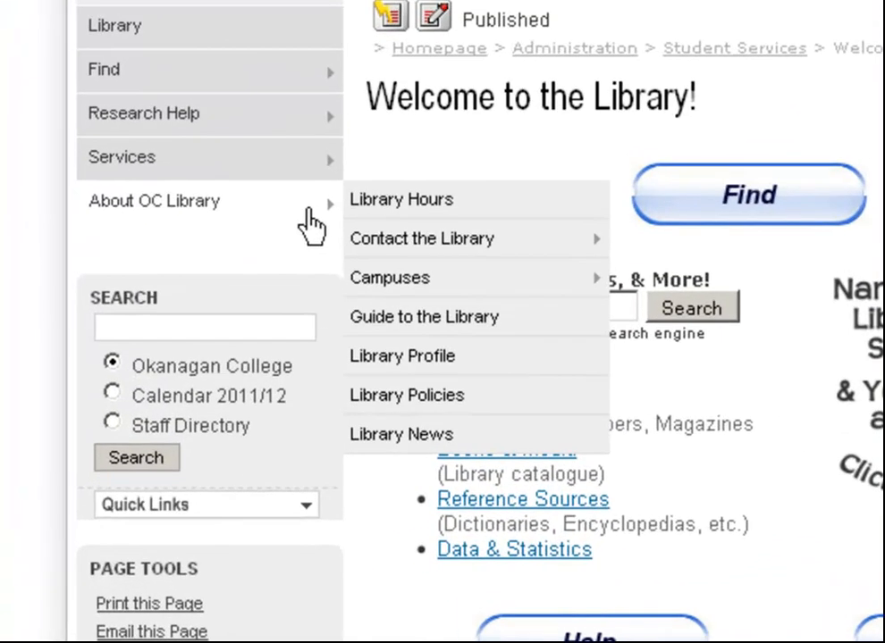
pyautogui.click(540, 398)
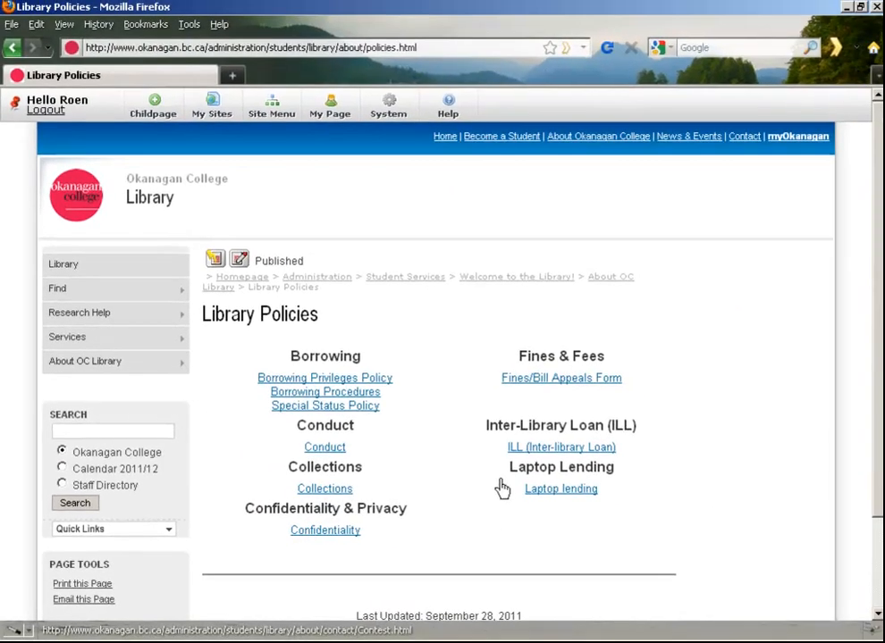
# - Open the Library Policies page for editing and add a third row to its pagelet list
pyautogui.scroll(-1, 871, 223)
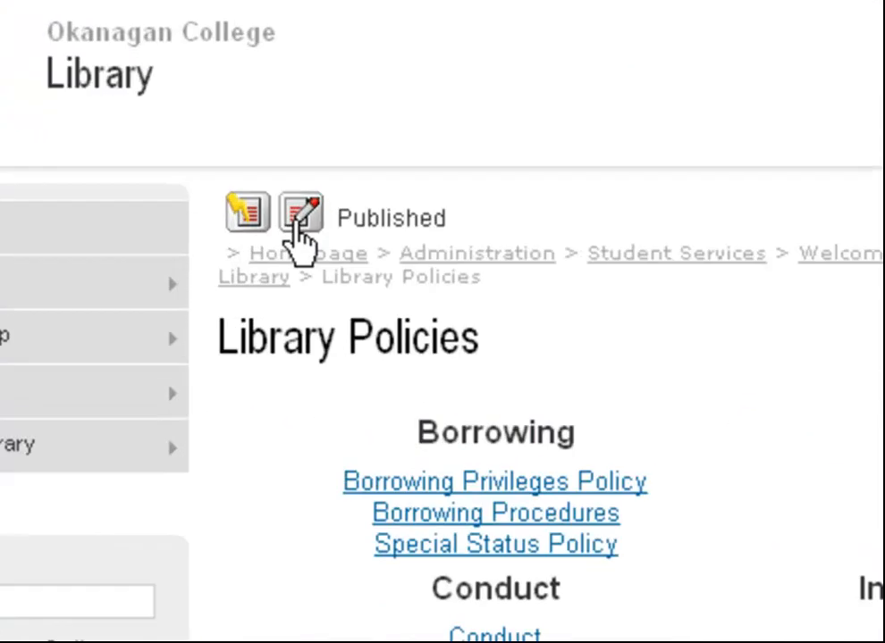
pyautogui.click(240, 205)
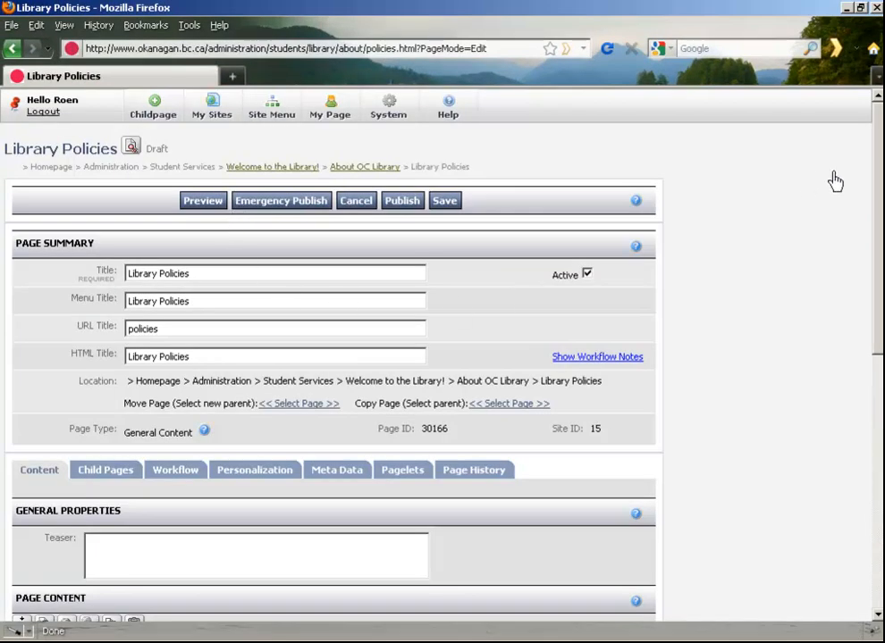
pyautogui.moveTo(878, 170); pyautogui.dragTo(873, 283)
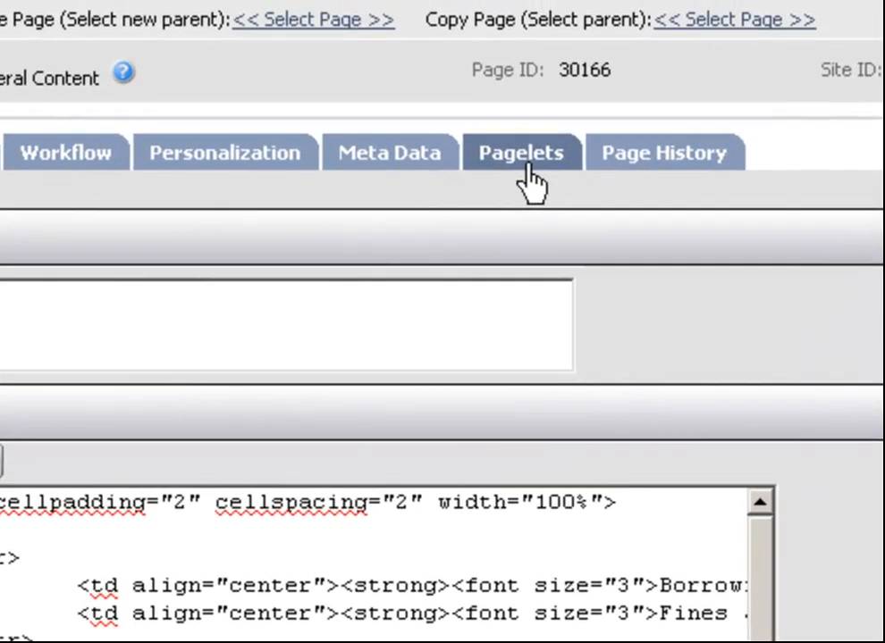
pyautogui.click(599, 70)
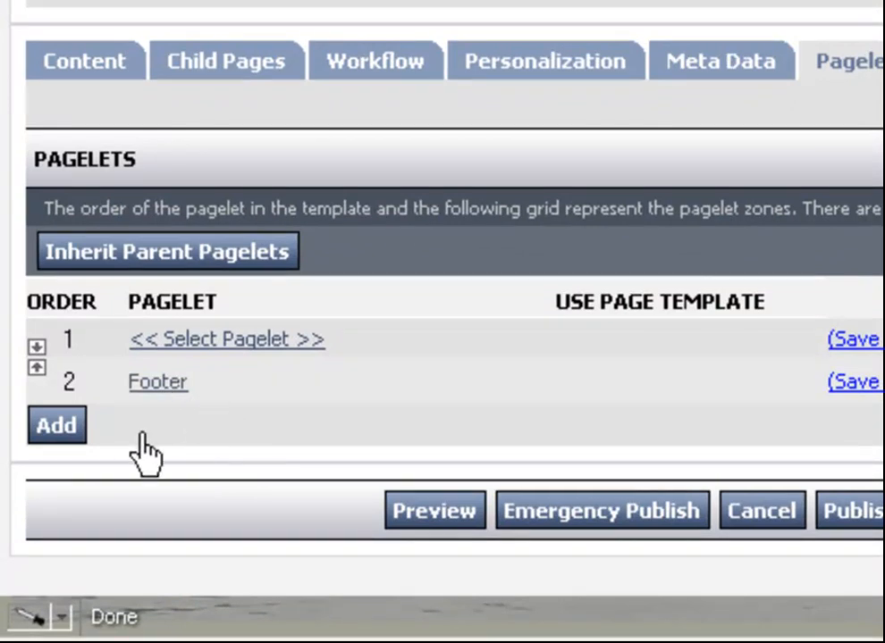
pyautogui.click(56, 439)
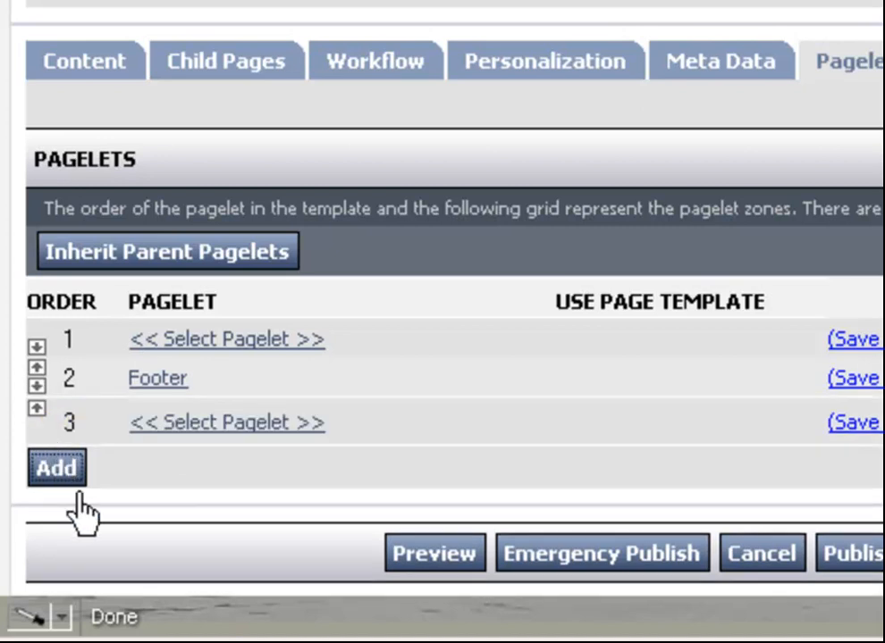
# - Assign the AskAway Chat Qwidget Tutorial pagelet from Departments > Library to zone 3 of the page
pyautogui.click(177, 425)
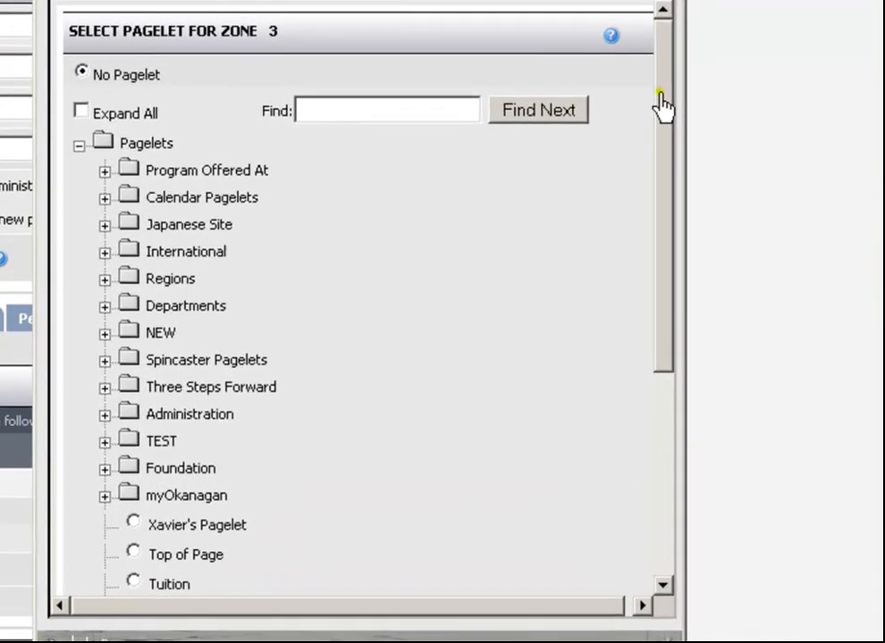
pyautogui.moveTo(649, 215); pyautogui.dragTo(652, 276)
pyautogui.moveTo(663, 194); pyautogui.dragTo(651, 273)
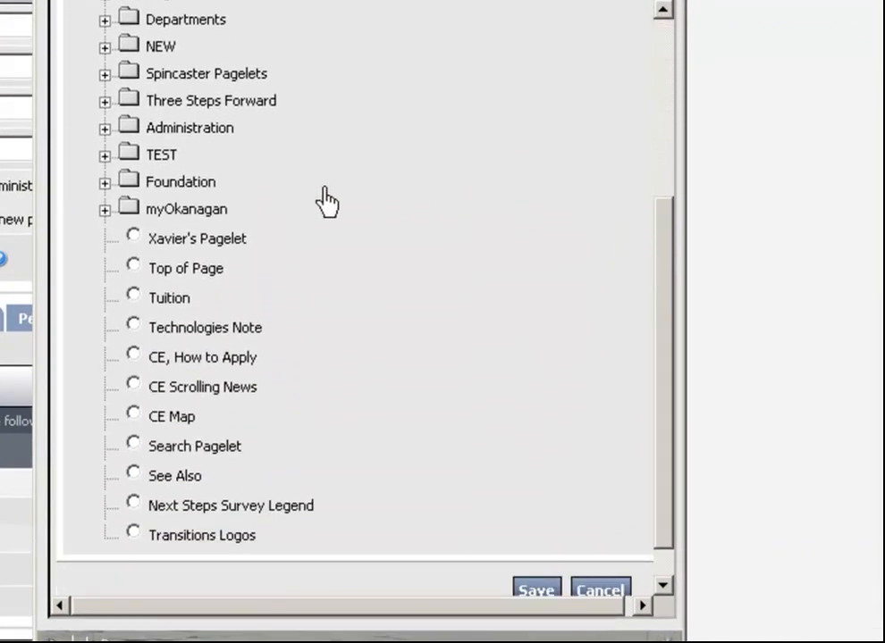
pyautogui.click(105, 20)
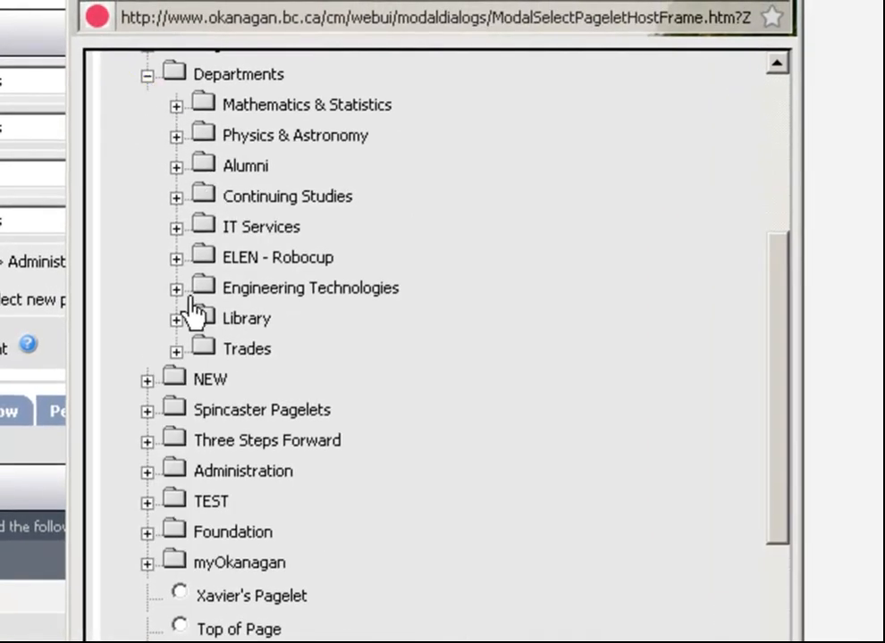
pyautogui.click(176, 320)
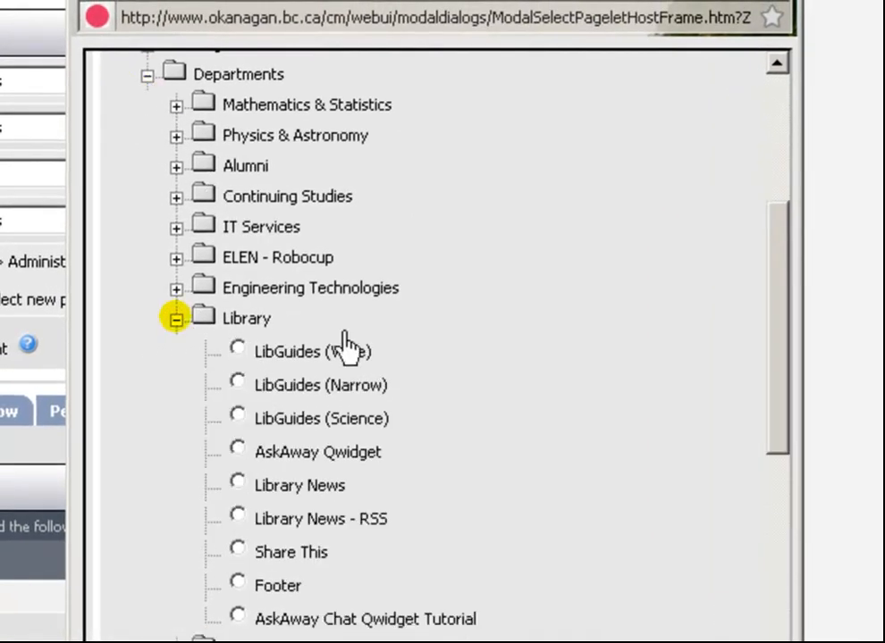
pyautogui.scroll(-3, 302, 499)
pyautogui.click(236, 450)
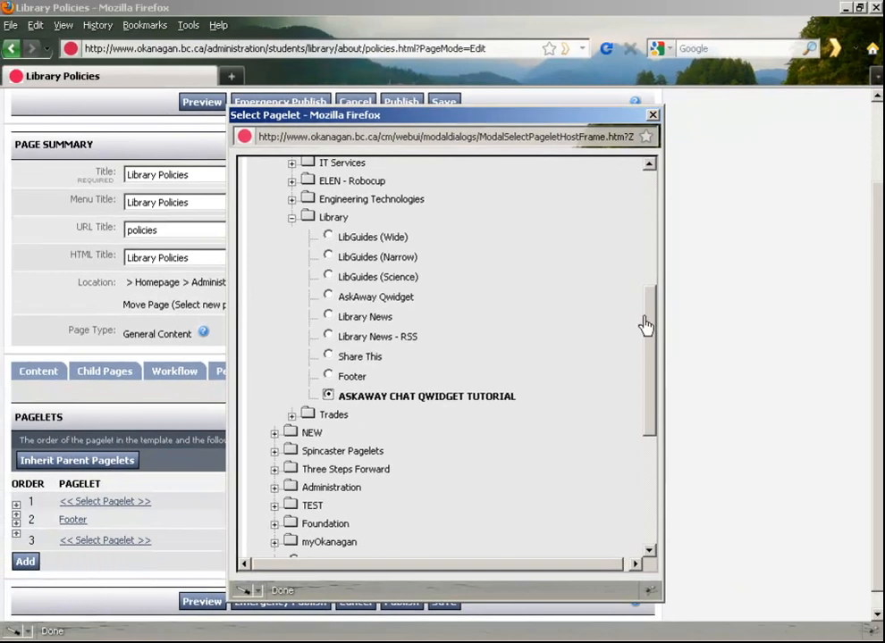
pyautogui.moveTo(702, 322); pyautogui.dragTo(712, 467)
pyautogui.click(564, 527)
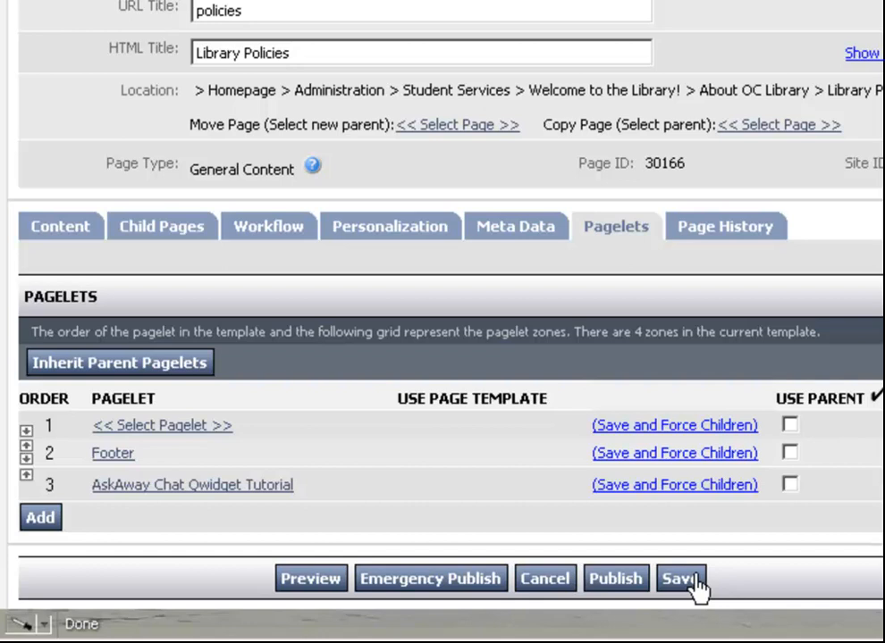
# - Save the Library Policies page with its zone 3 pagelet and preview it
pyautogui.click(690, 581)
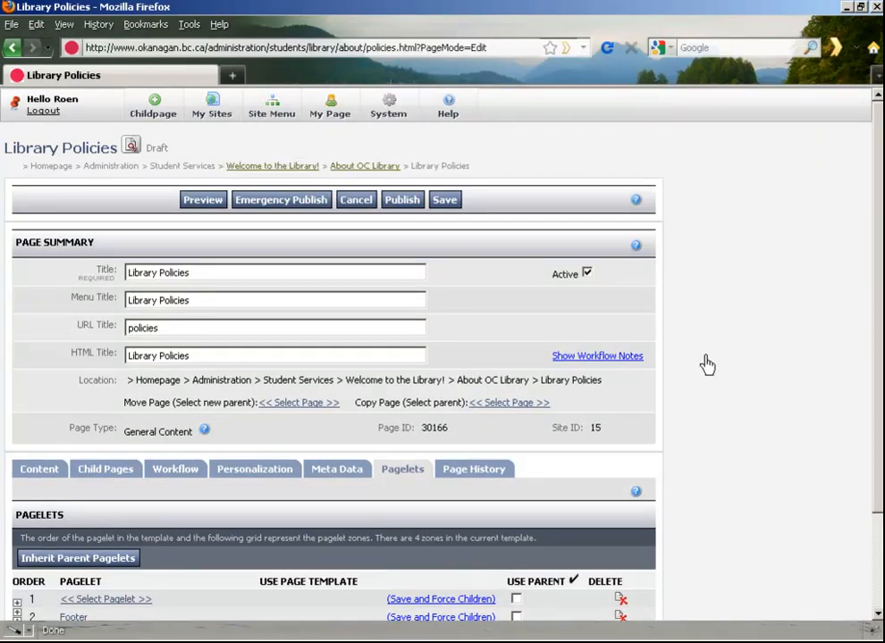
pyautogui.click(202, 202)
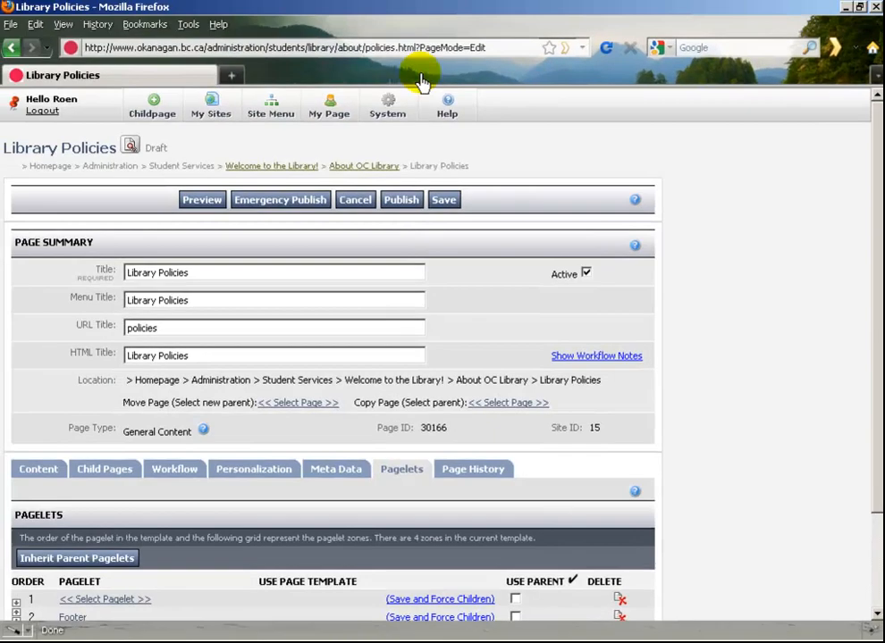
# - Move the AskAway Chat Qwidget Tutorial pagelet above Footer into zone 2 and save the page
pyautogui.scroll(-3, 875, 221)
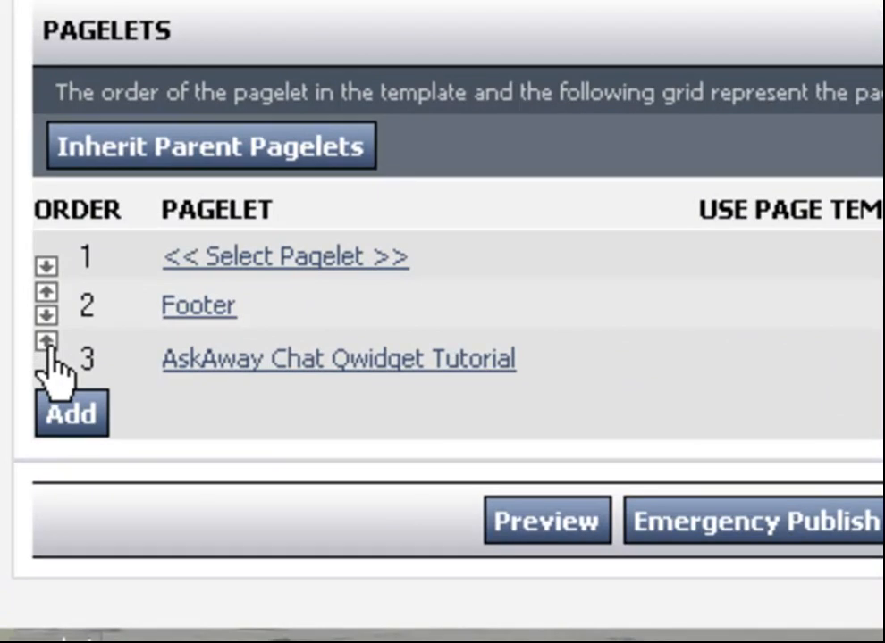
pyautogui.click(47, 342)
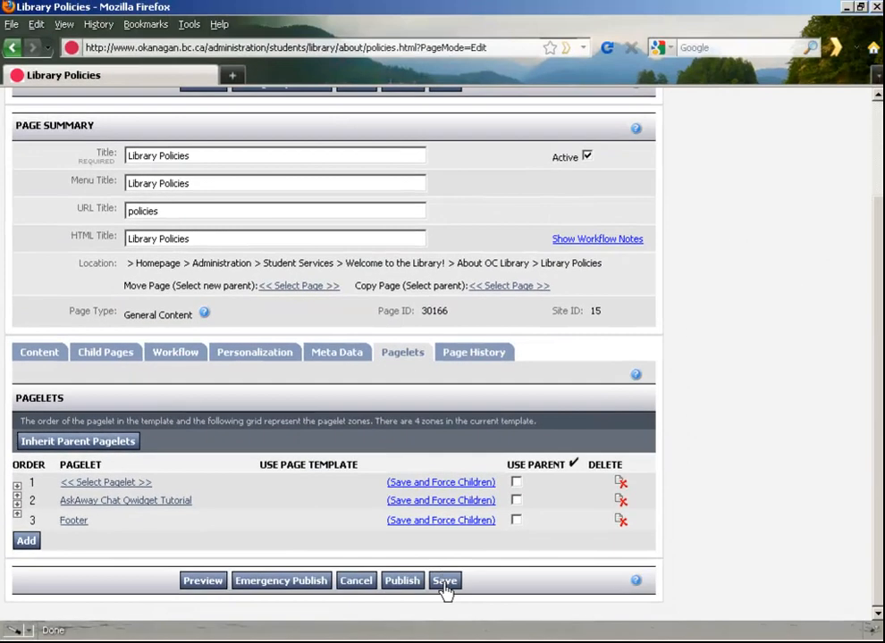
pyautogui.click(444, 583)
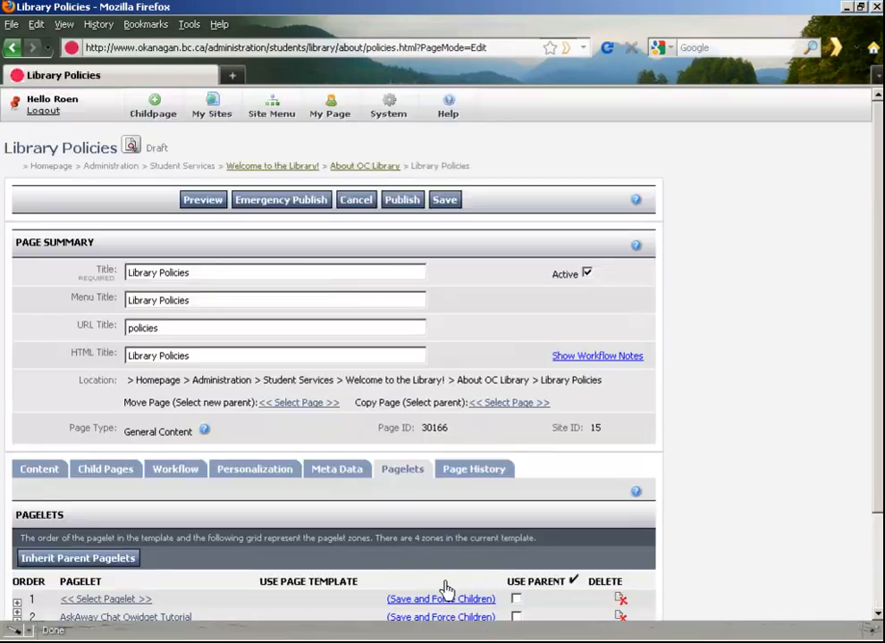
# - Preview the page to check where the chat widget and social media icons sit with the changed order, and close the preview
pyautogui.click(192, 202)
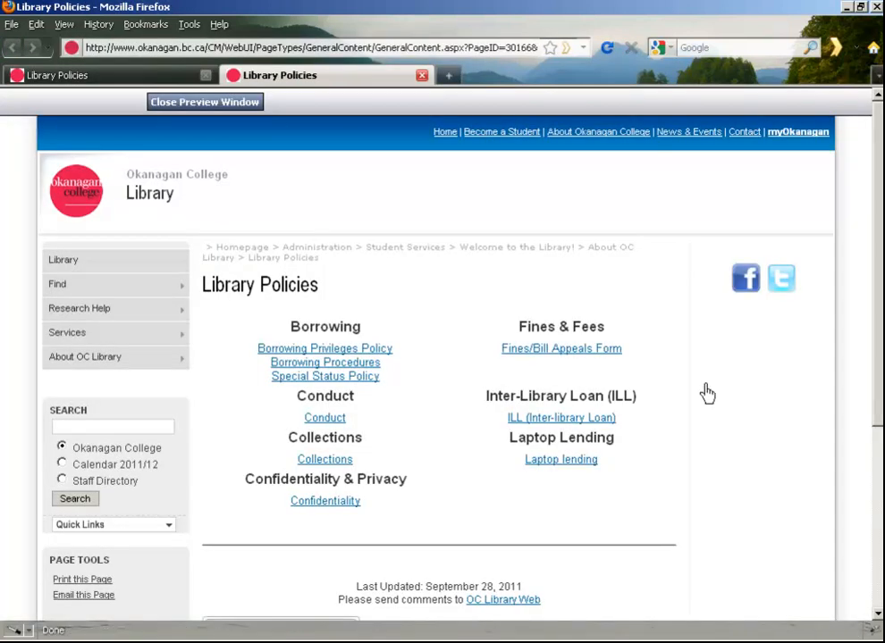
pyautogui.moveTo(875, 231); pyautogui.dragTo(873, 389)
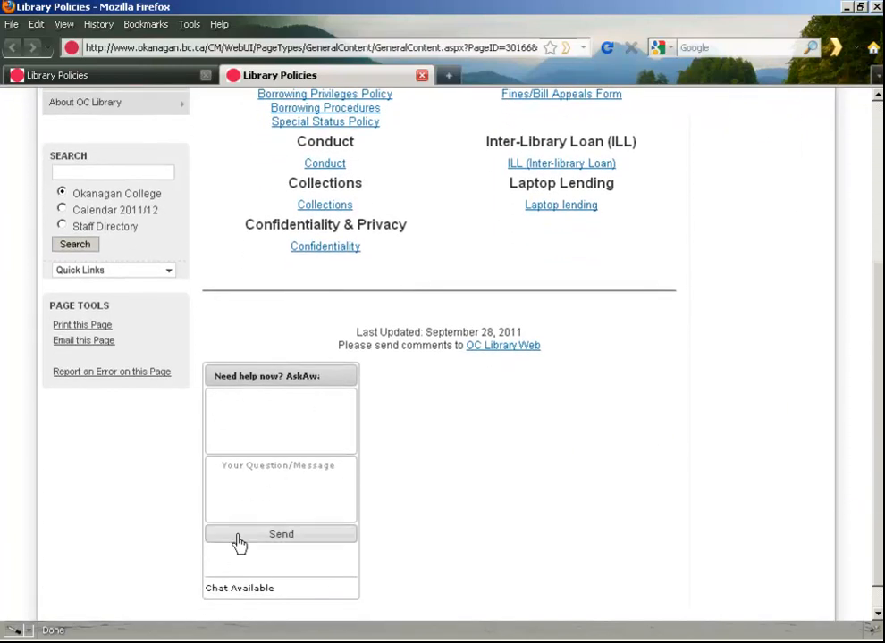
pyautogui.moveTo(875, 303); pyautogui.dragTo(872, 214)
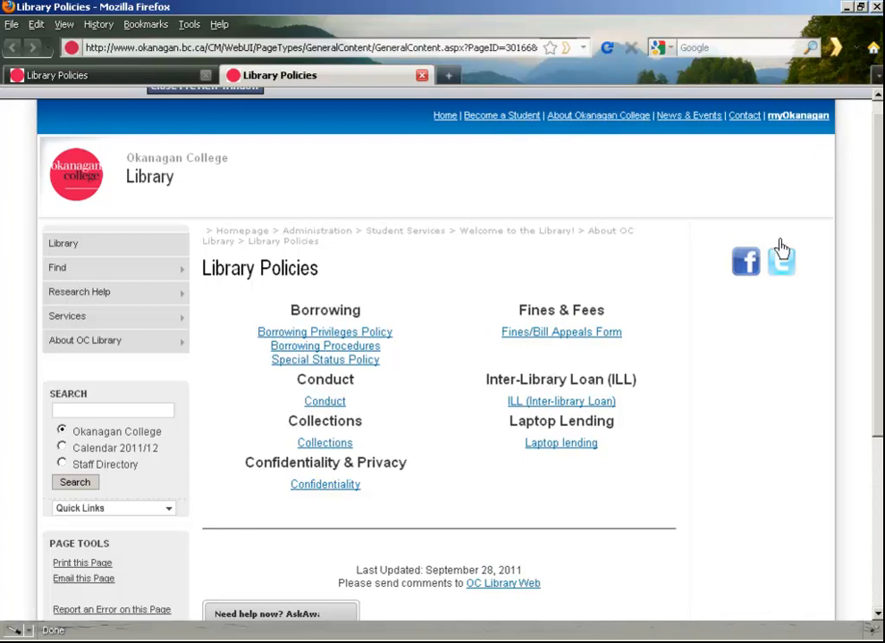
pyautogui.click(423, 80)
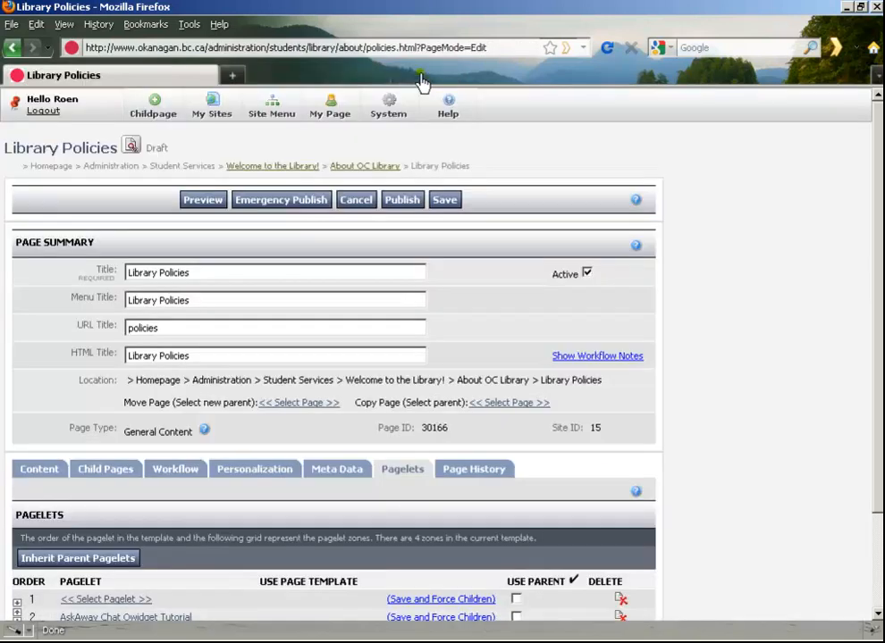
# - Move the Footer pagelet back to zone 2, above AskAway Chat Qwidget Tutorial, and save the page
pyautogui.moveTo(875, 174); pyautogui.dragTo(876, 268)
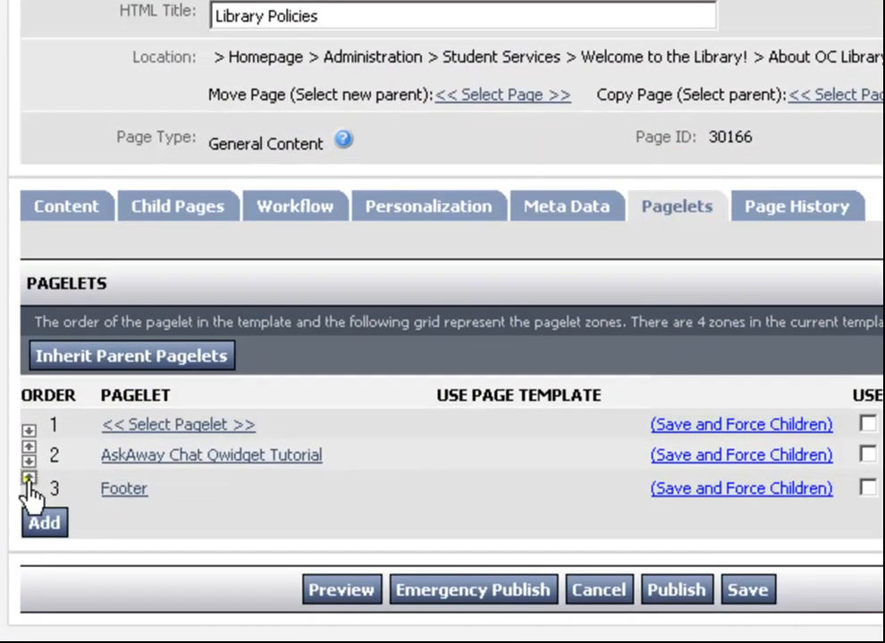
pyautogui.click(28, 479)
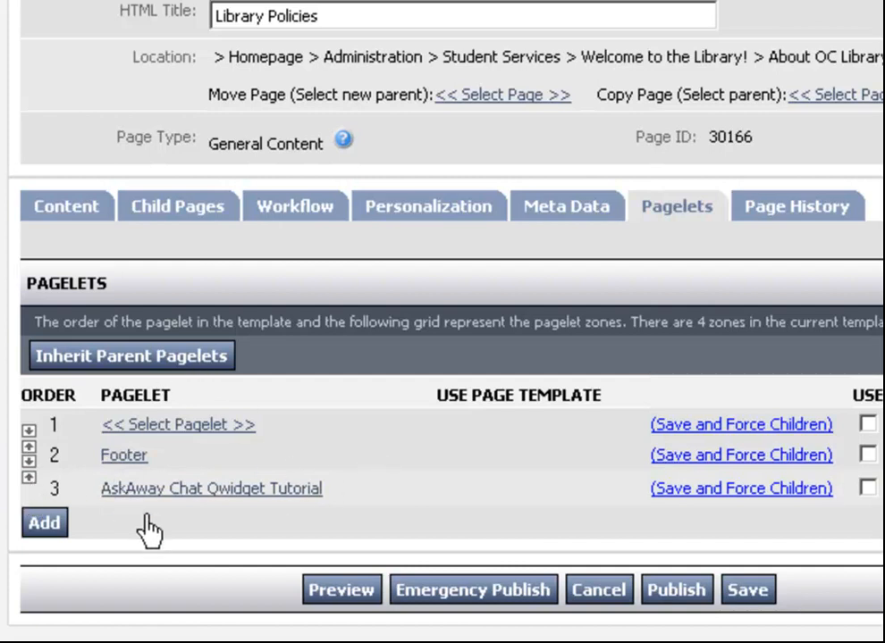
pyautogui.click(747, 592)
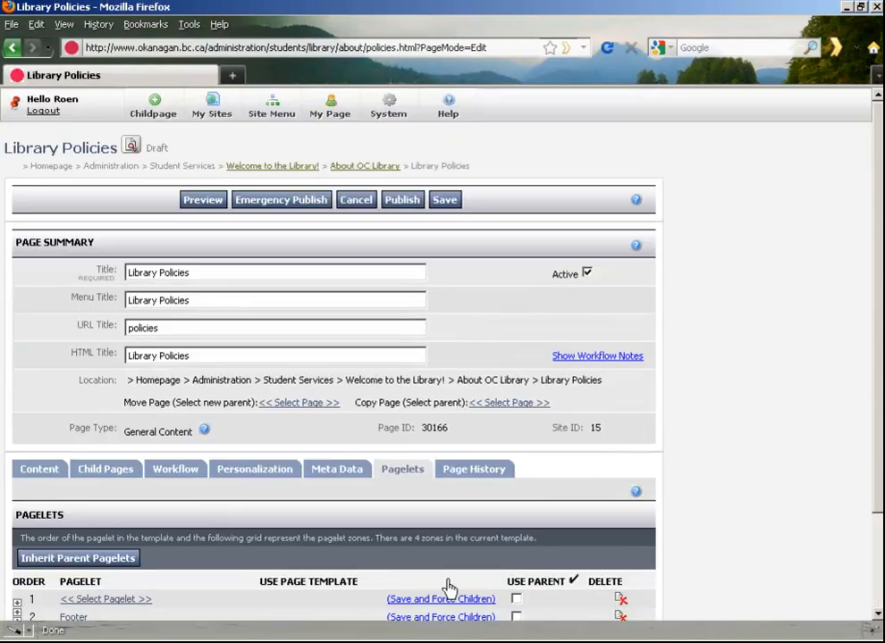
# - Preview the page again to check the widget and footer placement with Footer in zone 2, and close the preview
pyautogui.click(188, 203)
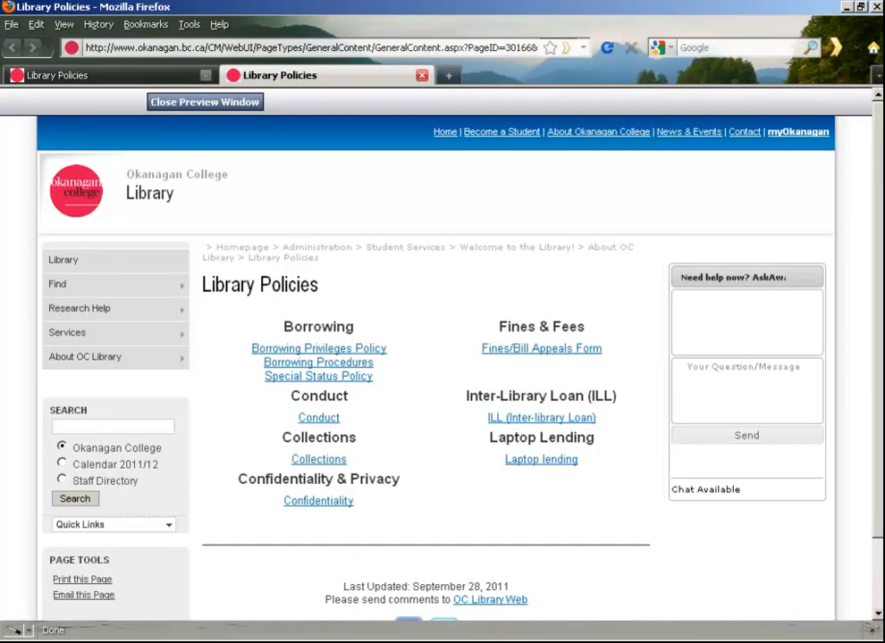
pyautogui.moveTo(877, 326)
pyautogui.mouseDown()
pyautogui.moveTo(875, 424)
pyautogui.moveTo(878, 323)
pyautogui.mouseUp()
pyautogui.scroll(-2, 298, 380)
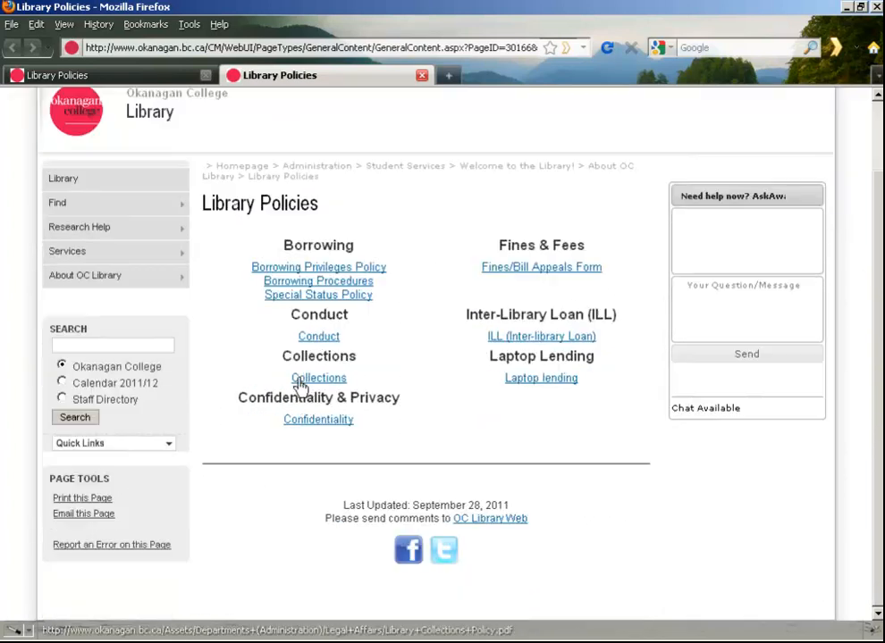
pyautogui.scroll(2, 286, 393)
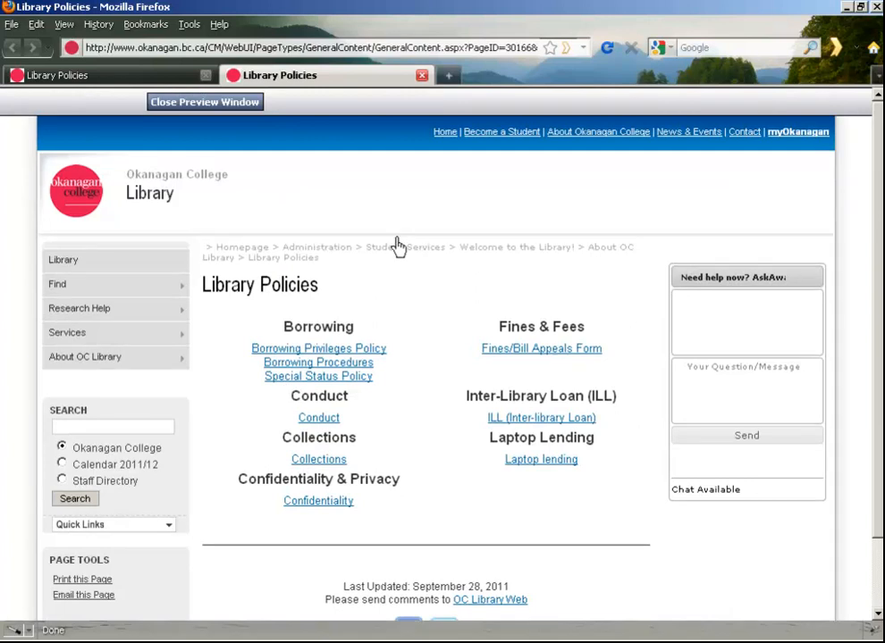
pyautogui.click(422, 81)
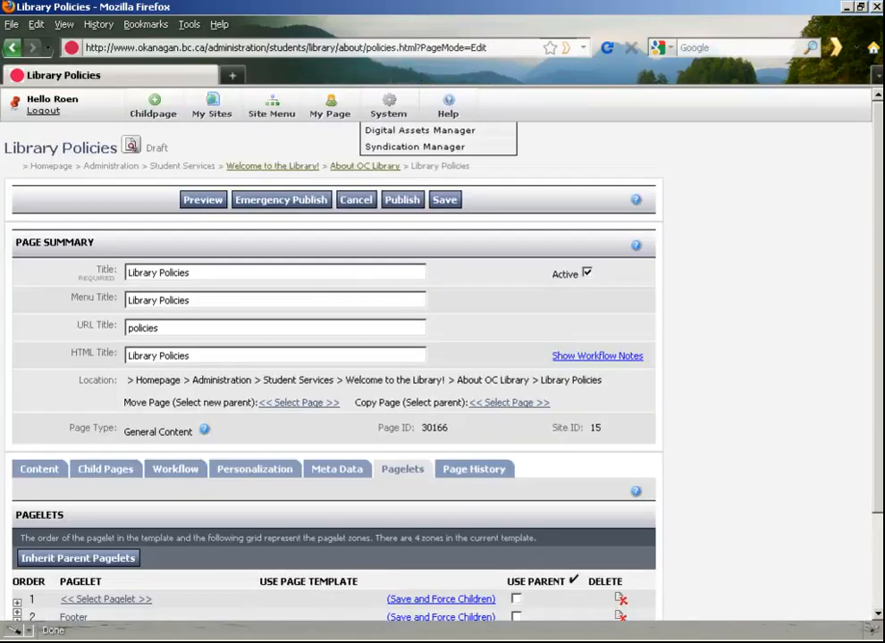
# - Publish the Library Policies page without a workflow note
pyautogui.moveTo(874, 314); pyautogui.dragTo(871, 386)
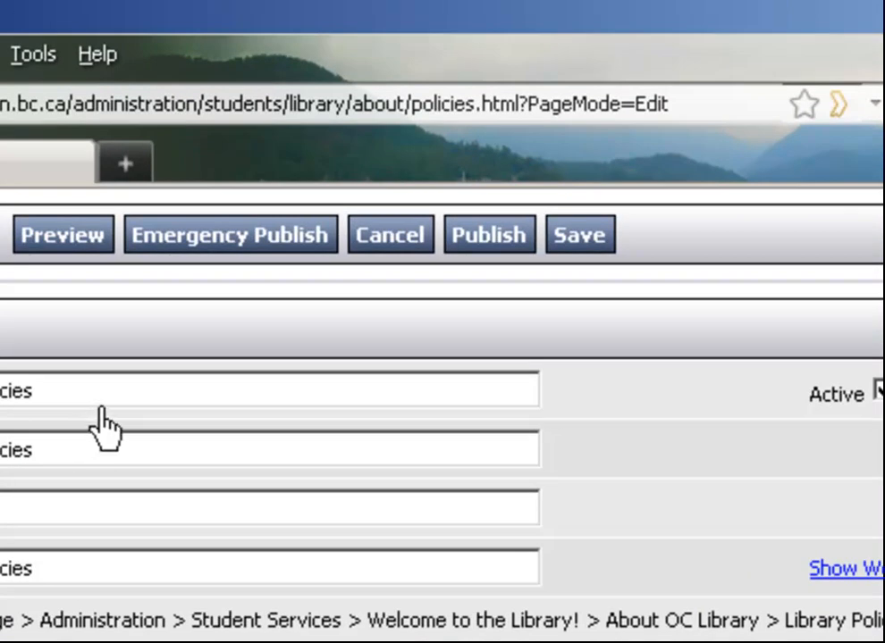
pyautogui.click(492, 245)
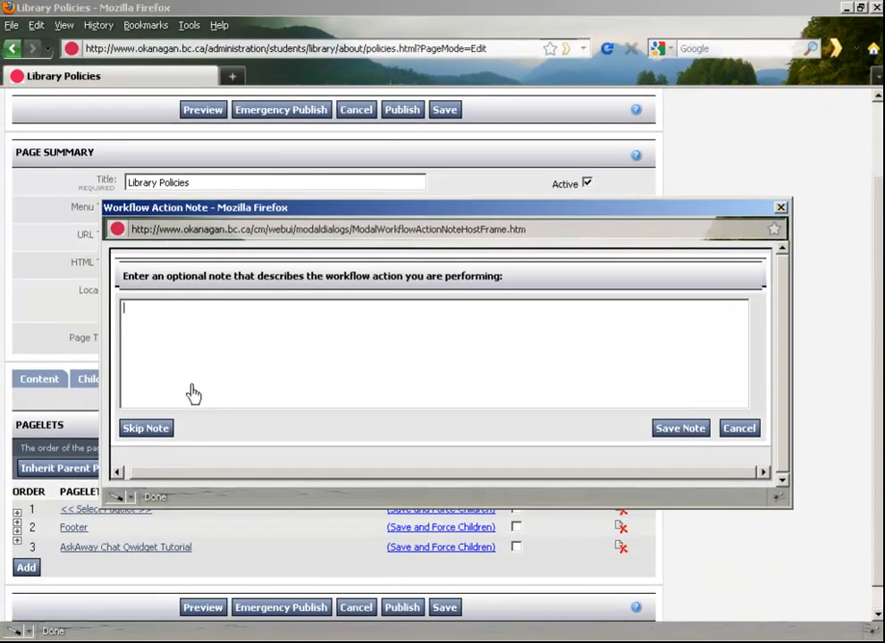
pyautogui.click(146, 429)
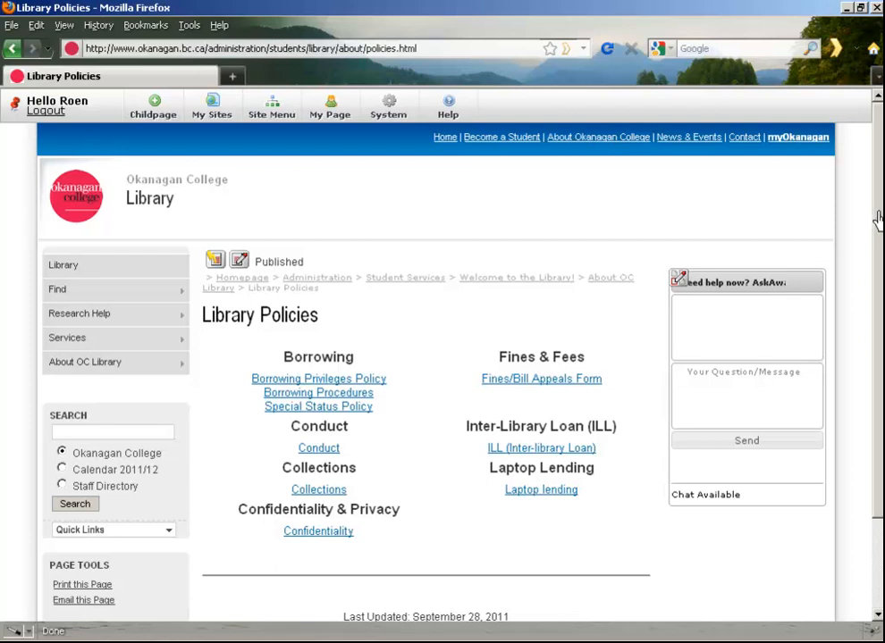
# - Open the page content of the AskAway Chat Qwidget Tutorial pagelet and locate the skin parameter in its script code
pyautogui.scroll(-3, 878, 221)
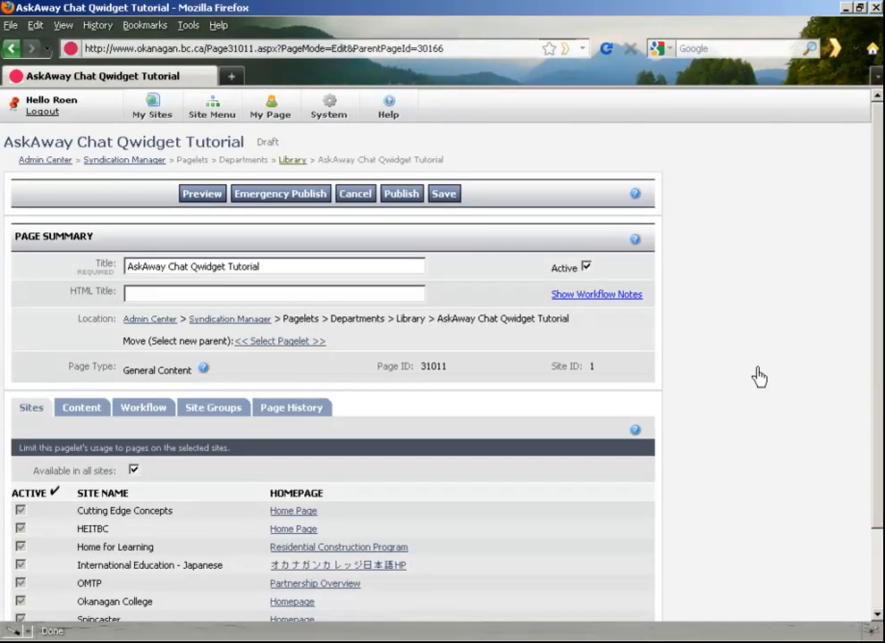
pyautogui.scroll(-2, 774, 417)
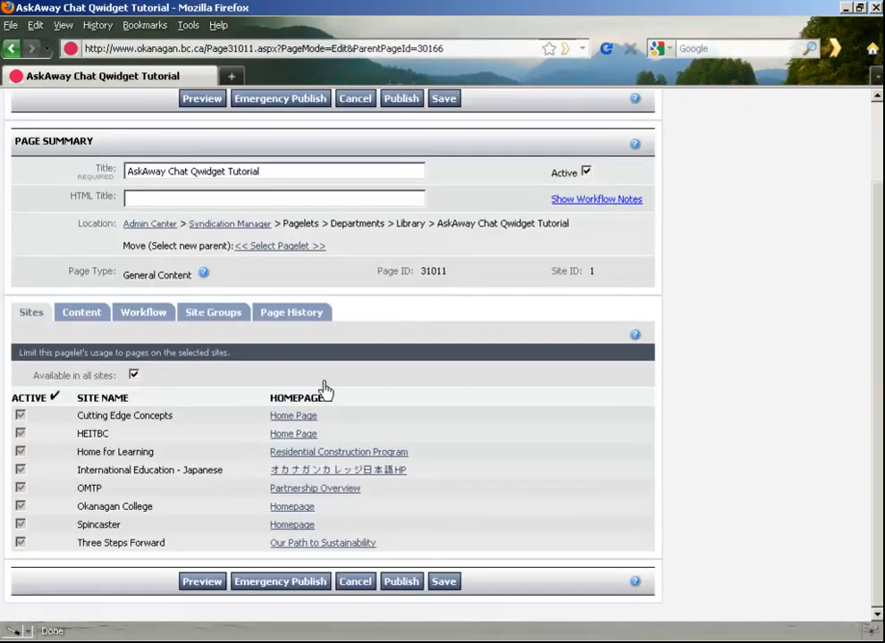
pyautogui.click(93, 323)
pyautogui.scroll(-4, 276, 493)
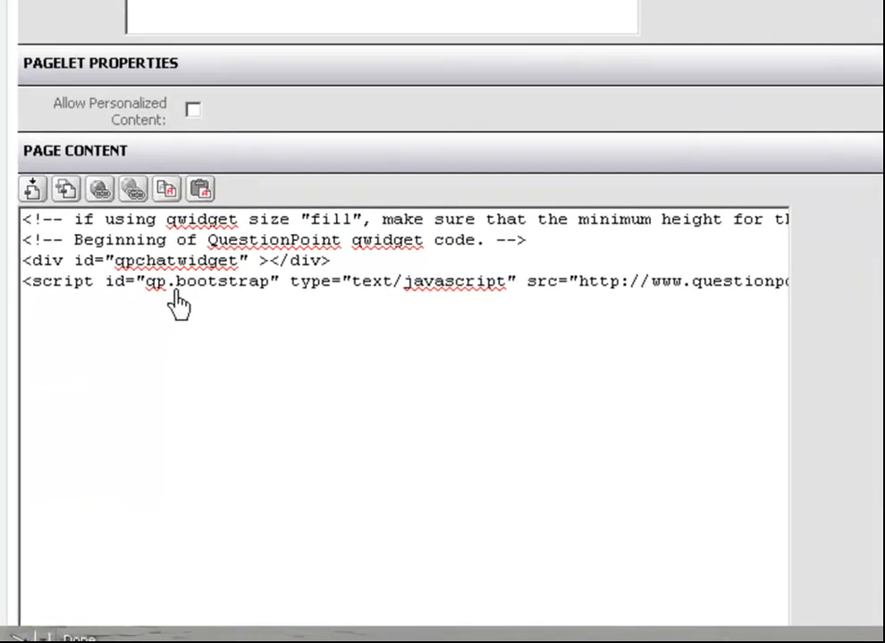
pyautogui.moveTo(131, 390); pyautogui.dragTo(301, 391)
pyautogui.moveTo(489, 273); pyautogui.dragTo(859, 276)
pyautogui.click(559, 261)
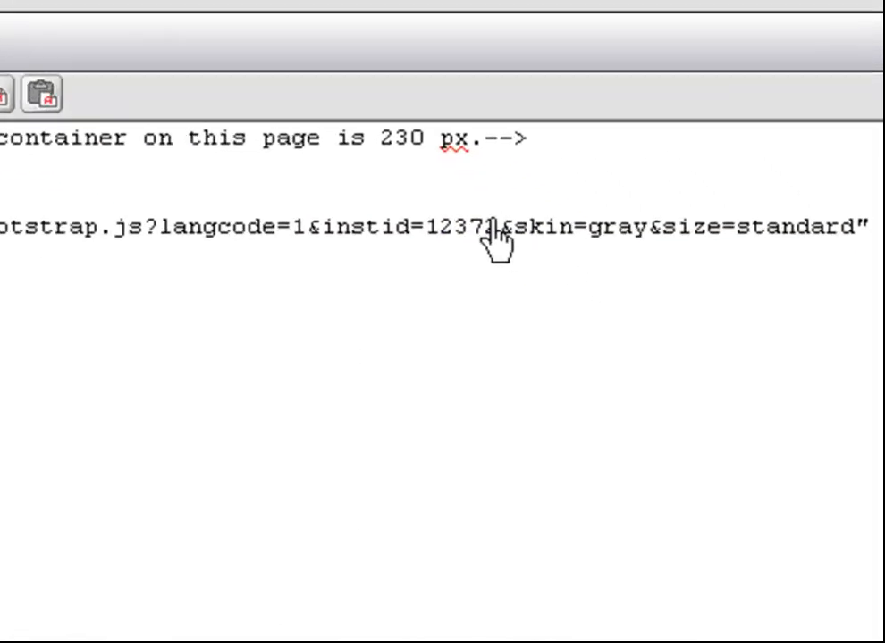
# - Set the skin parameter in the Qwidget script to blue
pyautogui.moveTo(569, 258); pyautogui.dragTo(645, 259)
pyautogui.moveTo(594, 204); pyautogui.dragTo(625, 202)
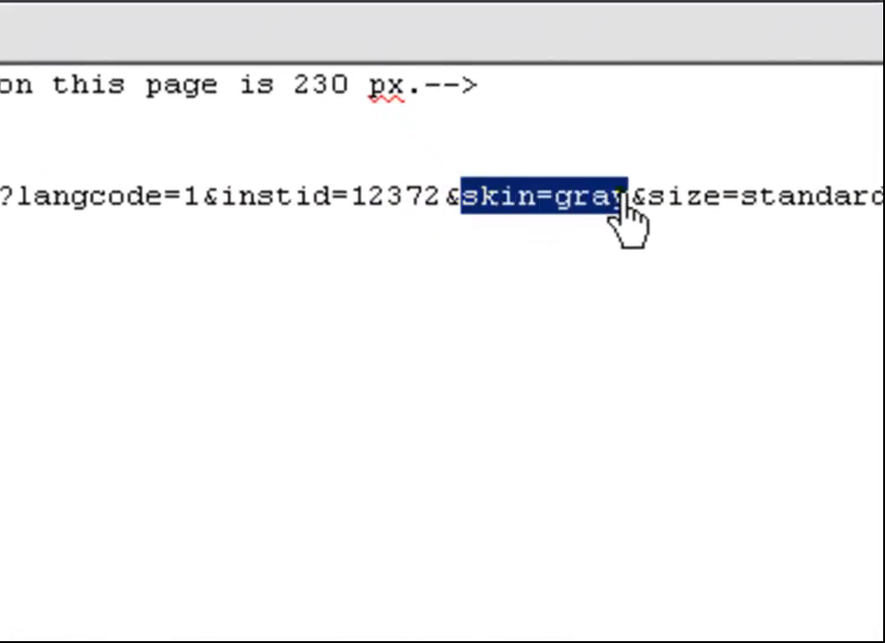
pyautogui.click(628, 202)
pyautogui.press('BackSpace')
pyautogui.press('BackSpace')
pyautogui.press('BackSpace')
pyautogui.press('BackSpace')
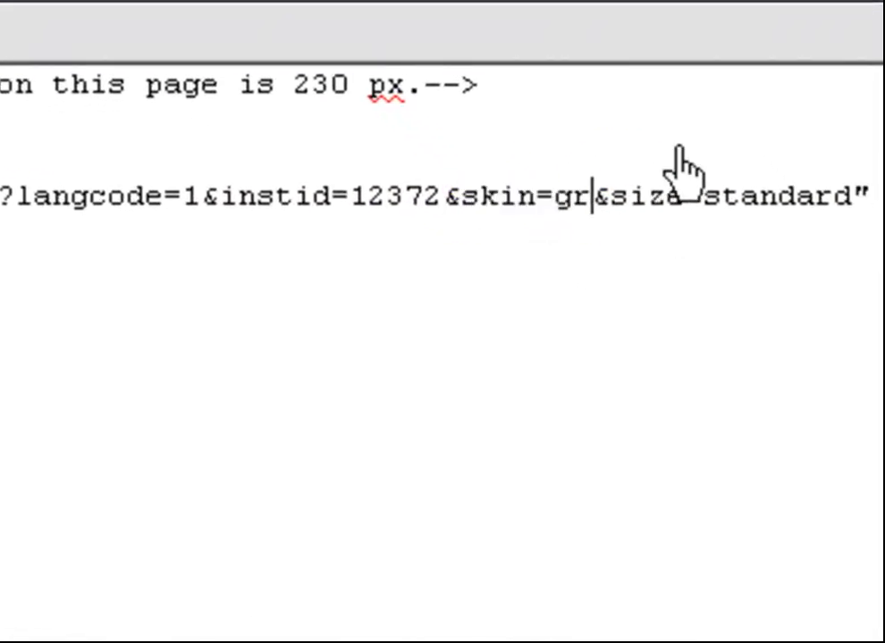
pyautogui.write('b')
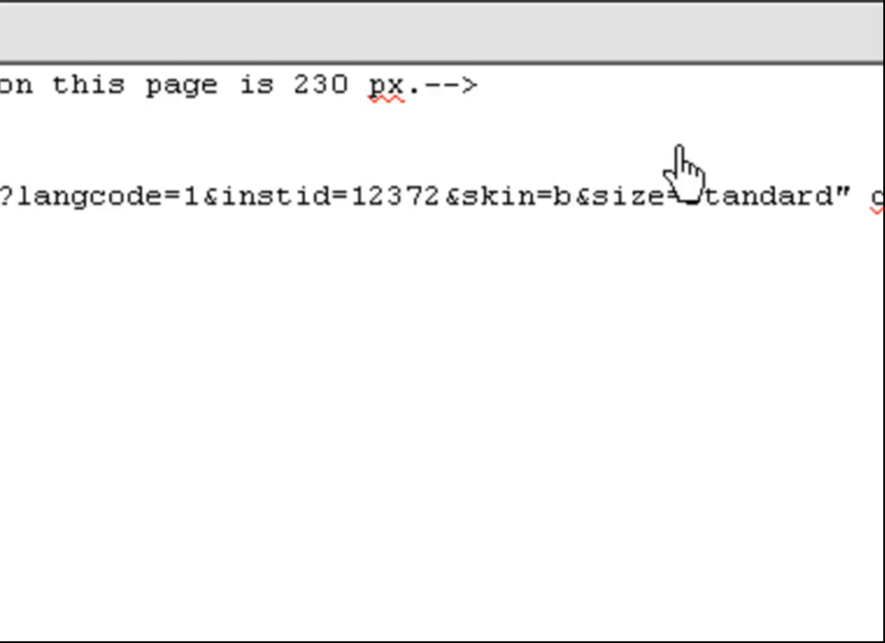
pyautogui.write('lue')
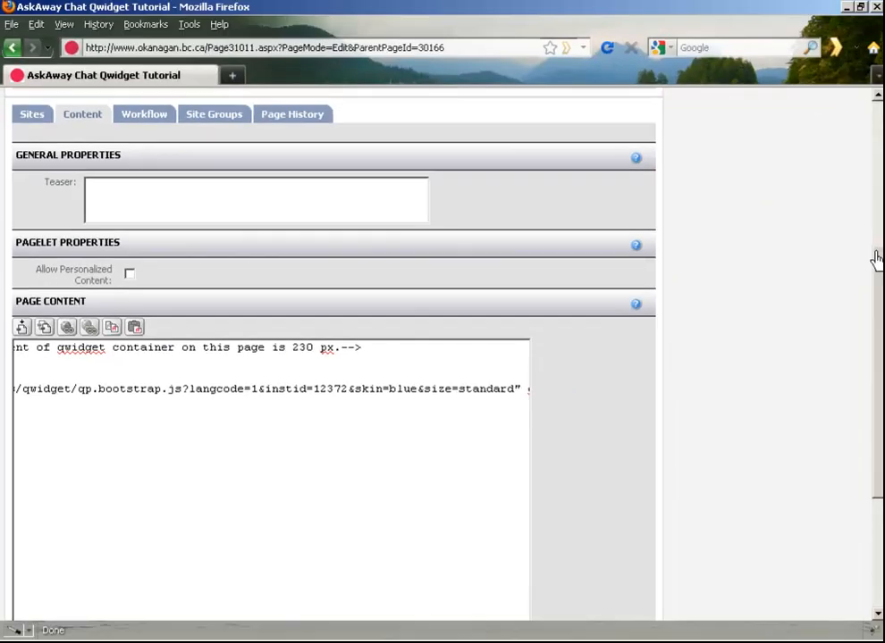
# - Save the AskAway Chat Qwidget Tutorial pagelet and publish it without a workflow note
pyautogui.moveTo(874, 253); pyautogui.dragTo(864, 391)
pyautogui.click(450, 583)
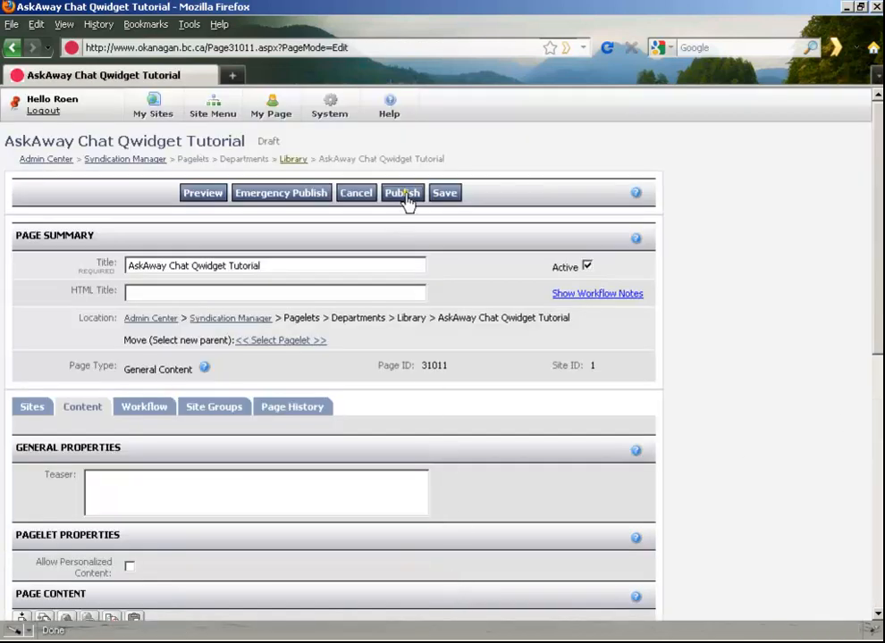
pyautogui.click(402, 195)
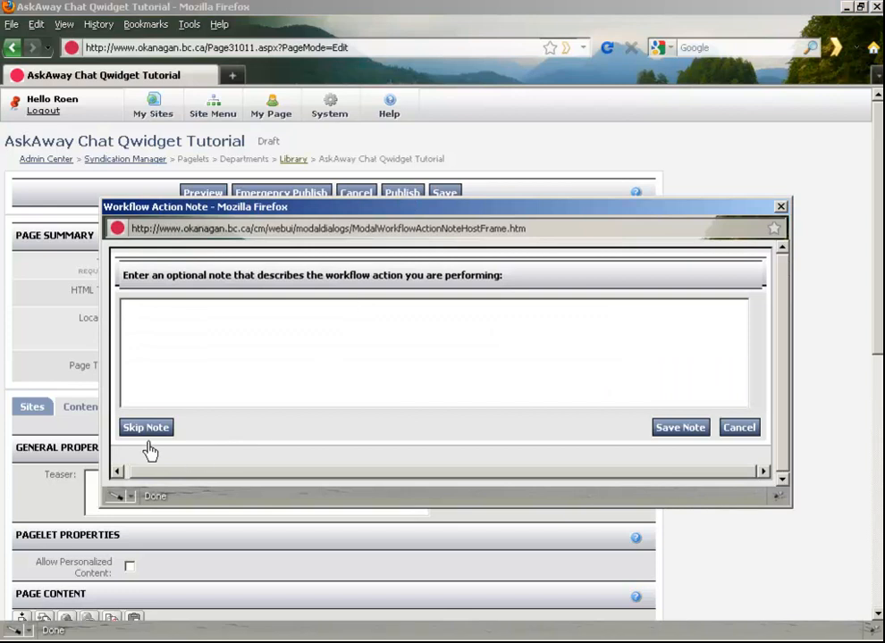
pyautogui.click(137, 429)
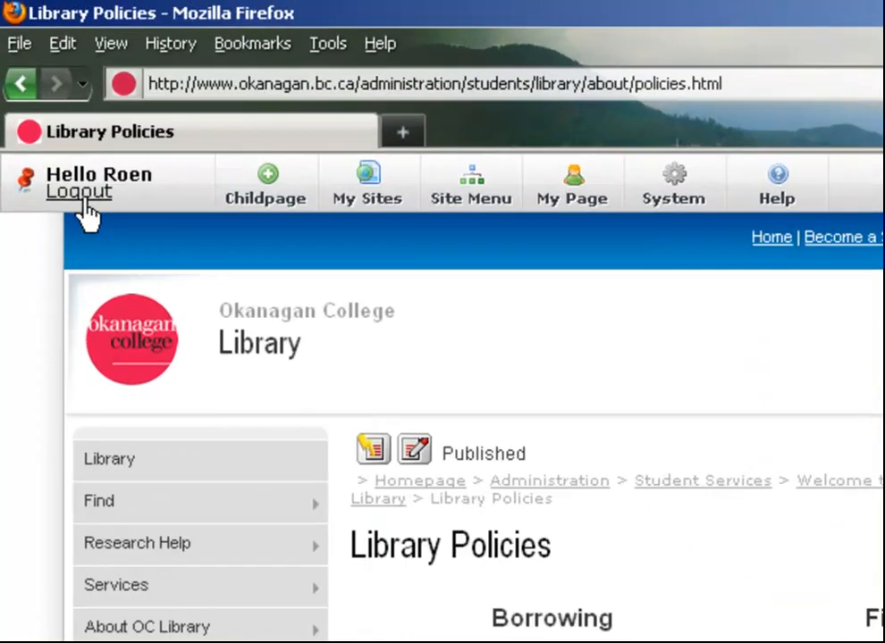
# - Log out of the site and open the Library's public Library Policies page, under About OC Library, to check the chat widget
pyautogui.click(44, 110)
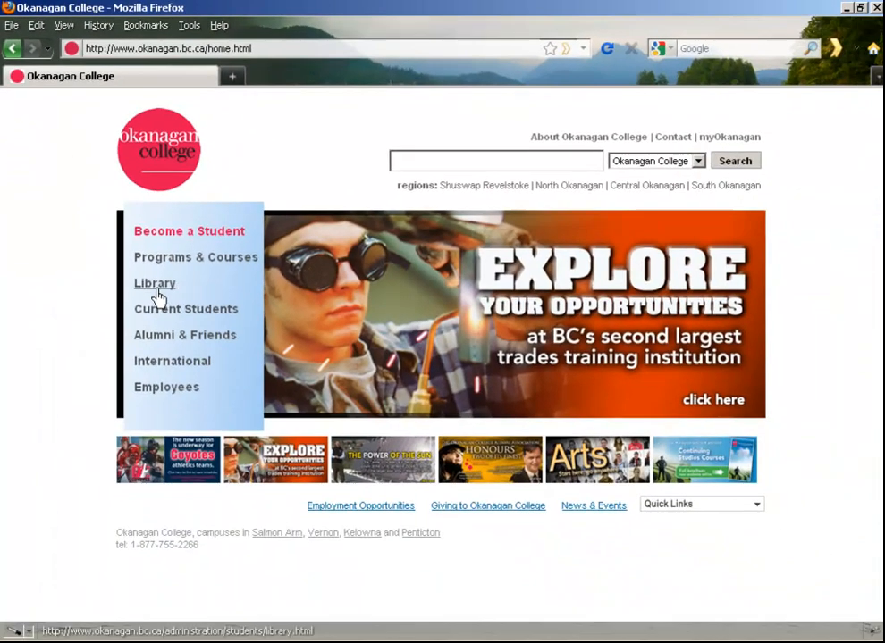
pyautogui.click(156, 294)
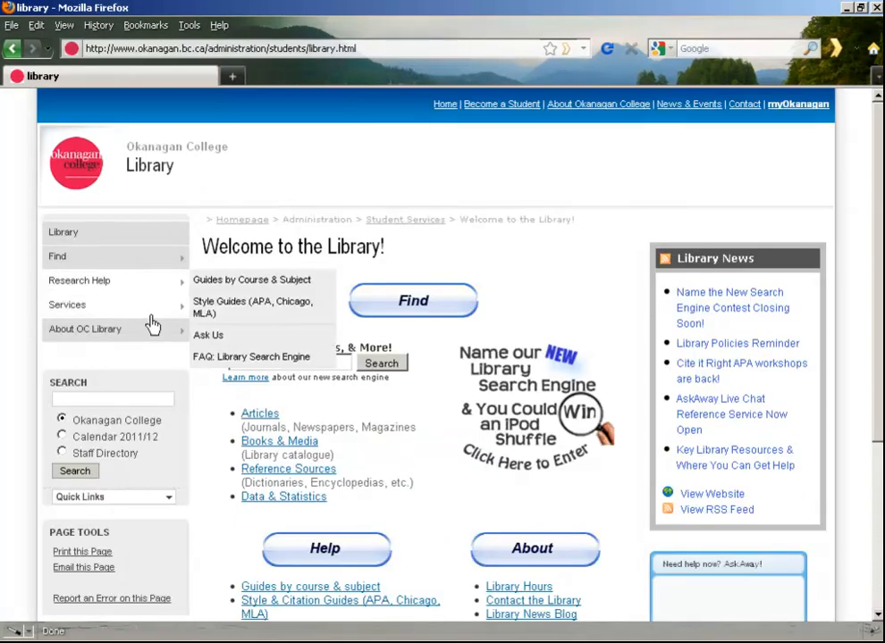
pyautogui.moveTo(160, 342)
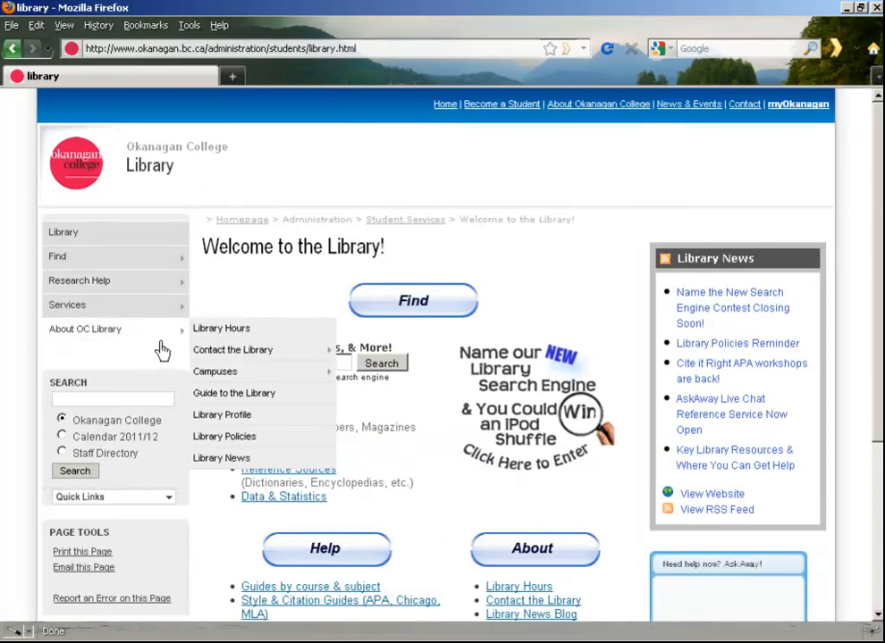
pyautogui.click(217, 438)
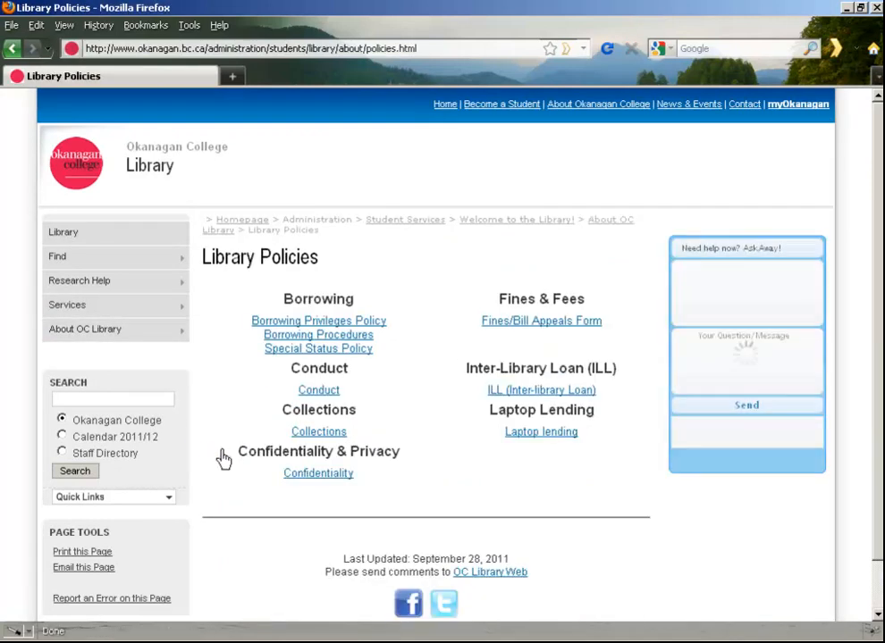